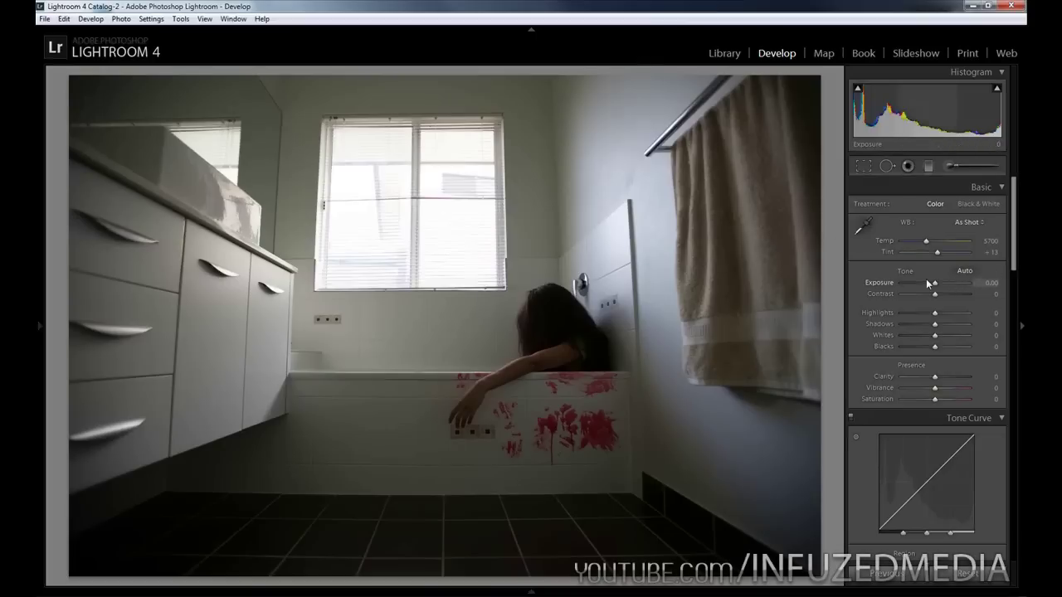
Set Exposure -0.30, Contrast +50, Shadows +20, Whites -30 and Blacks +35 in the Basic panel
{"action": "key", "text": "Down"}
{"action": "key", "text": "Down"}
{"action": "key", "text": "Down"}
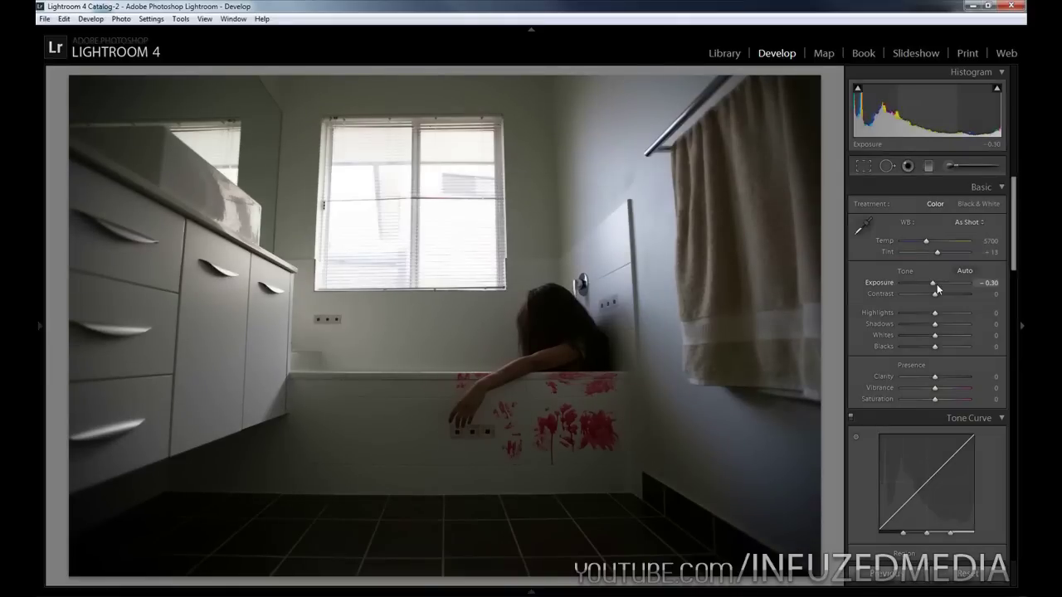
{"action": "key", "text": "Up"}
{"action": "key", "text": "Up"}
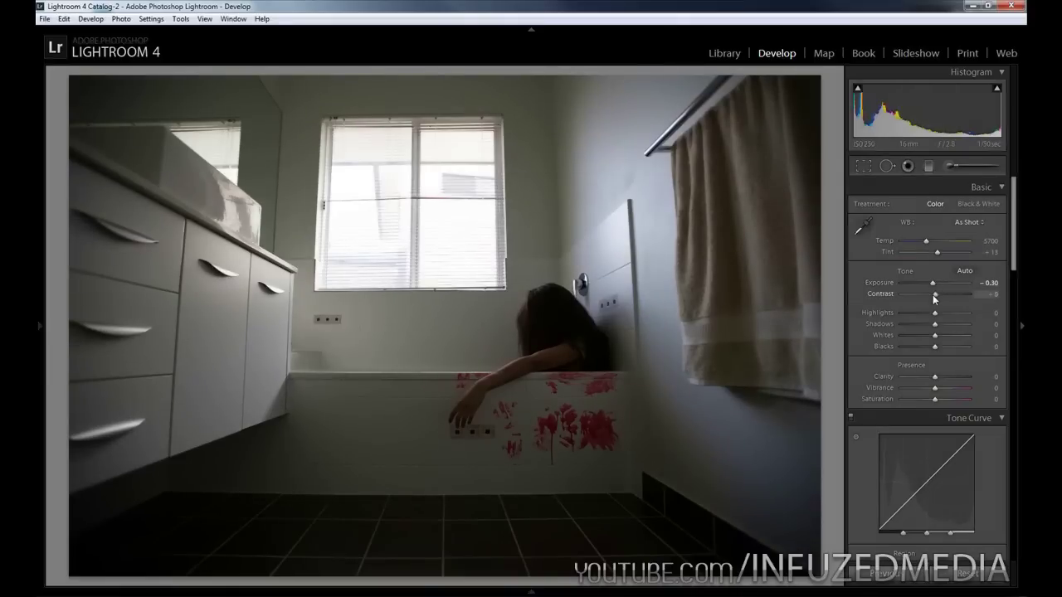
{"action": "key", "text": "shift+Up"}
{"action": "key", "text": "shift+Up"}
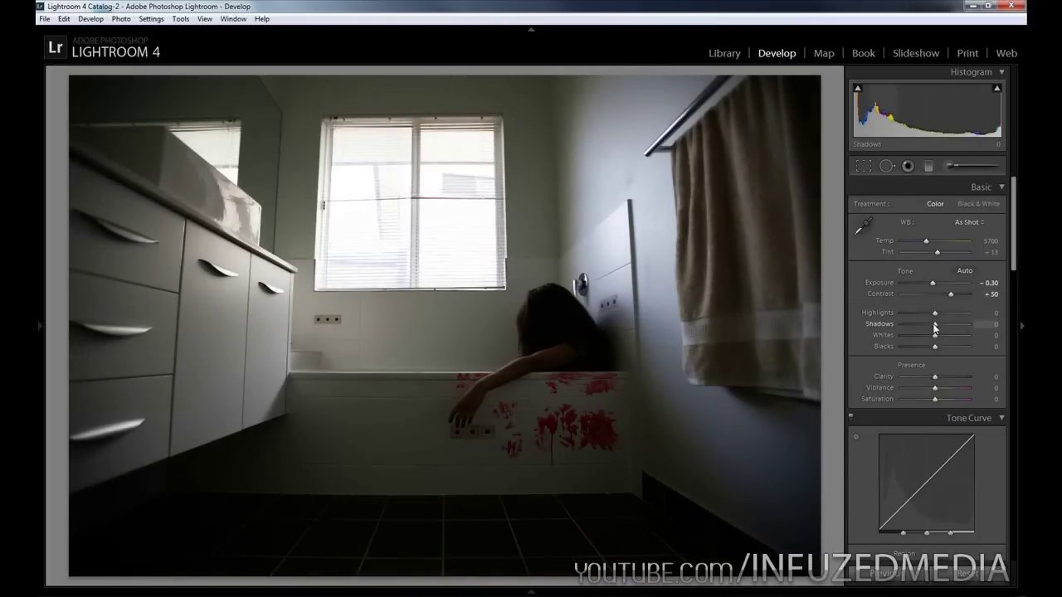
{"action": "key", "text": "shift+Up"}
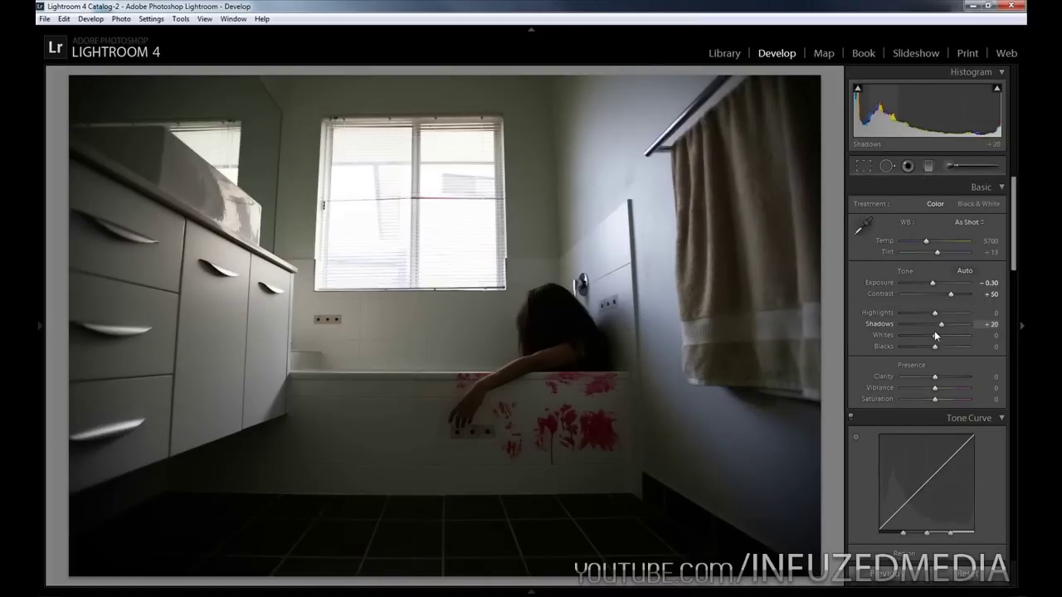
{"action": "key", "text": "Down"}
{"action": "key", "text": "Down"}
{"action": "key", "text": "Down"}
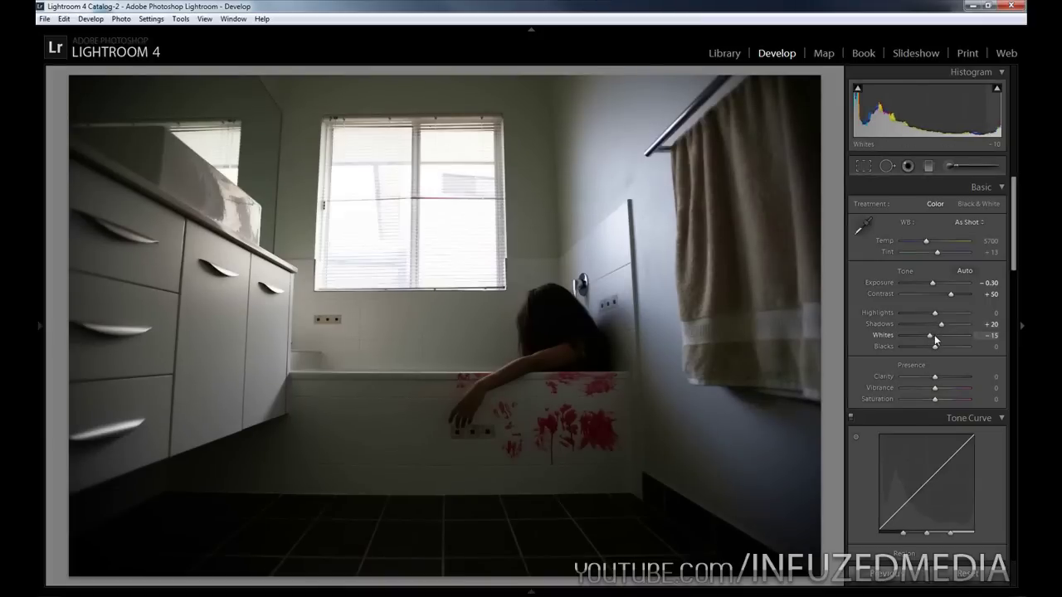
{"action": "key", "text": "Down"}
{"action": "key", "text": "Down"}
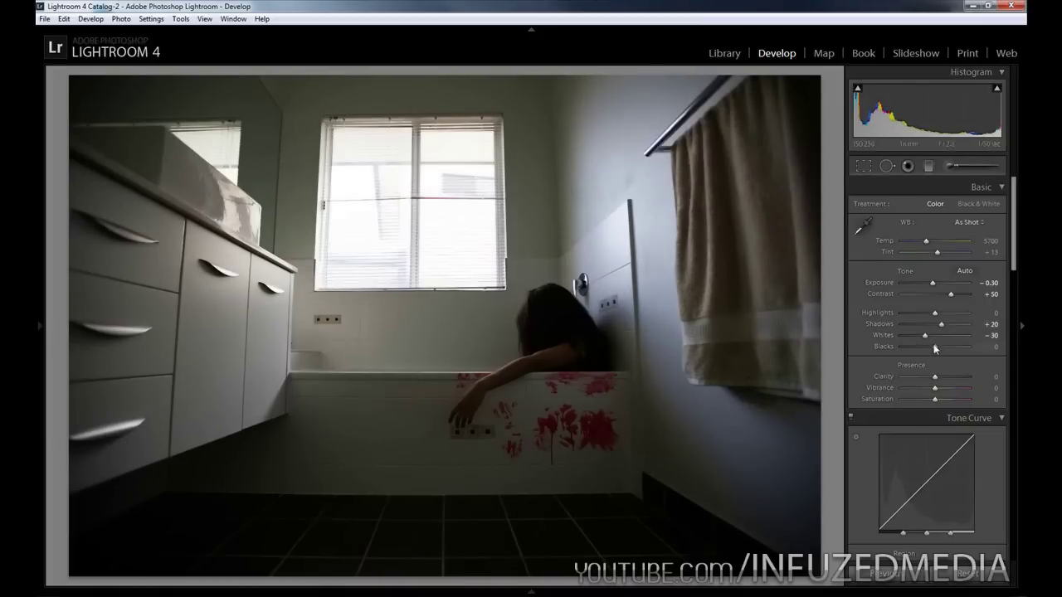
{"action": "key", "text": "Up"}
{"action": "key", "text": "Up"}
{"action": "key", "text": "Up"}
{"action": "key", "text": "Up"}
{"action": "key", "text": "Up"}
{"action": "key", "text": "Up"}
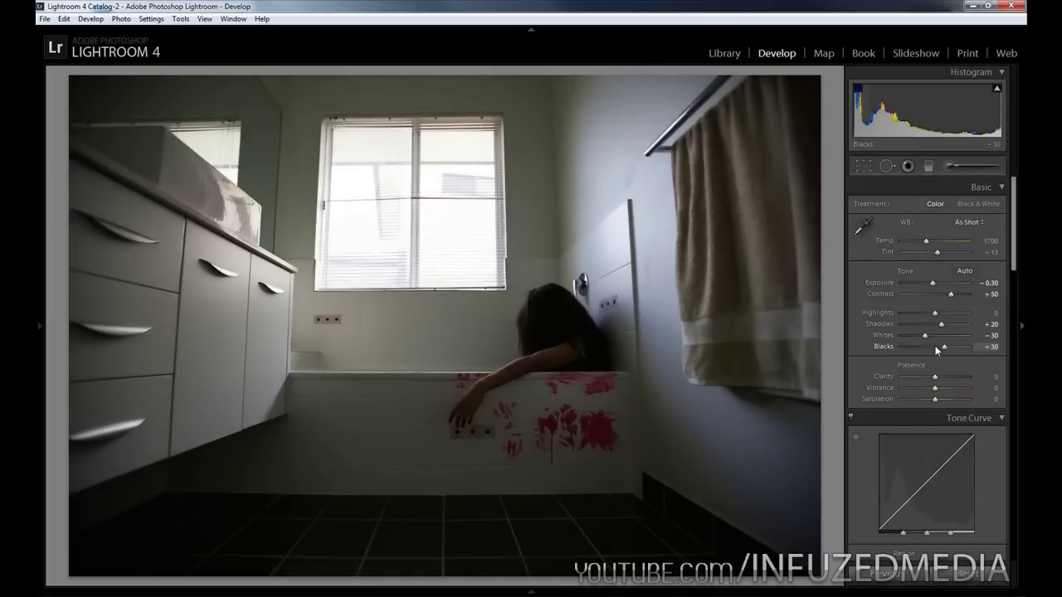
{"action": "key", "text": "Up"}
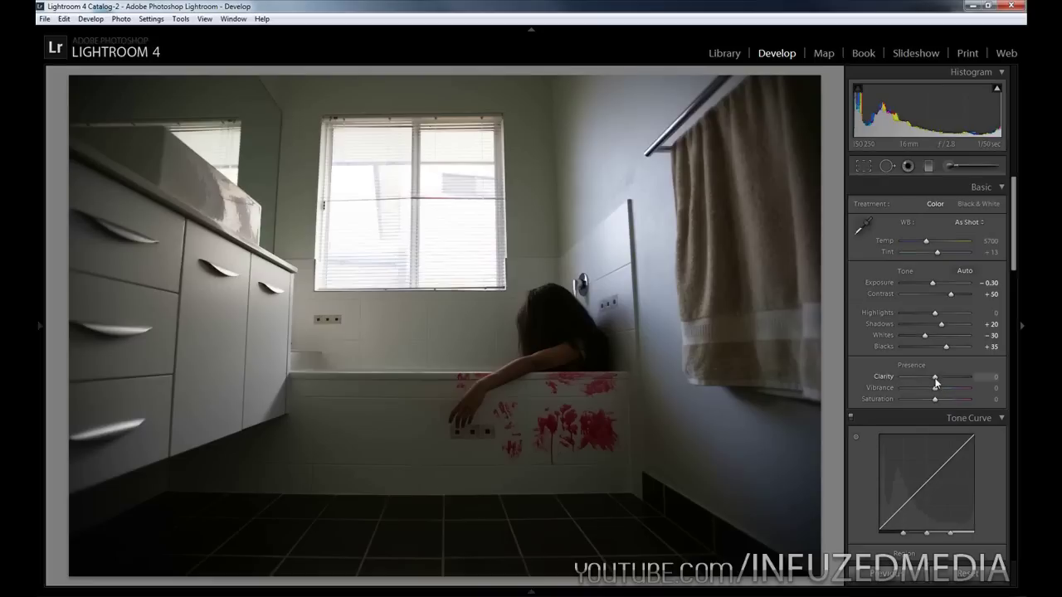
Raise Clarity to +100, compare against zero clarity, then lower Vibrance to -30
{"action": "left_click_drag", "start_coordinate": [935, 379], "coordinate": [967, 382]}
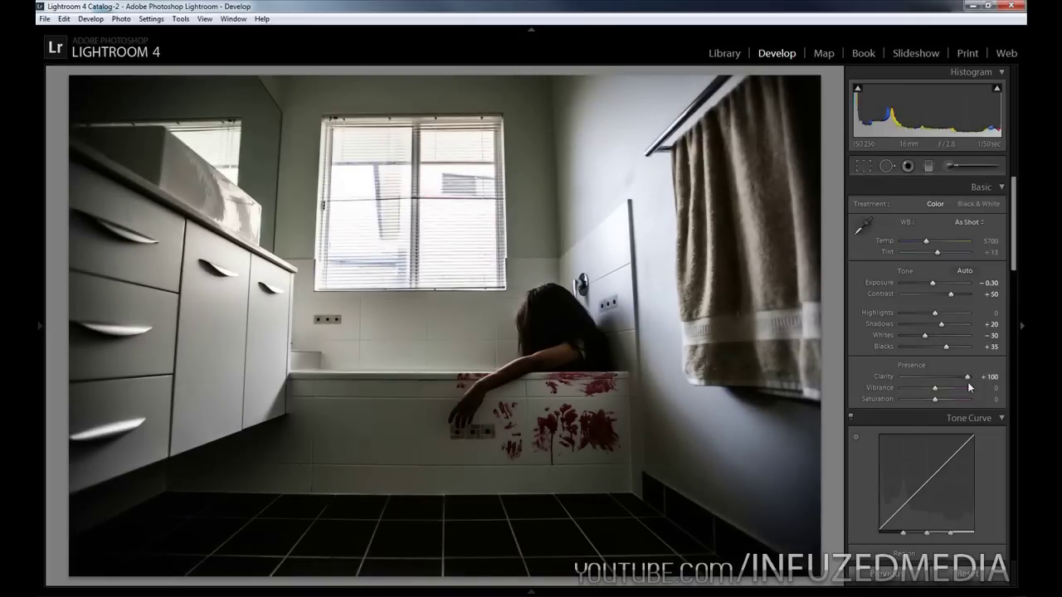
{"action": "double_click", "coordinate": [883, 379]}
{"action": "key", "text": "ctrl+z"}
{"action": "key", "text": "Down"}
{"action": "key", "text": "Down"}
{"action": "key", "text": "Down"}
{"action": "key", "text": "Down"}
Apply the Medium Contrast point curve in the Tone Curve panel
{"action": "scroll", "coordinate": [934, 394], "scroll_direction": "down", "scroll_amount": 3}
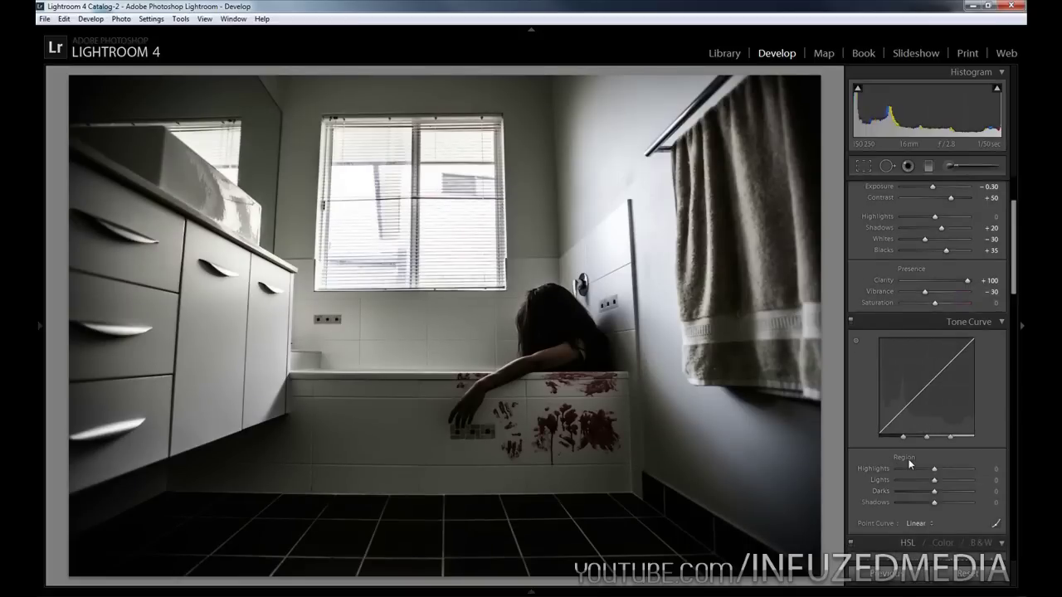
{"action": "left_click", "coordinate": [917, 523]}
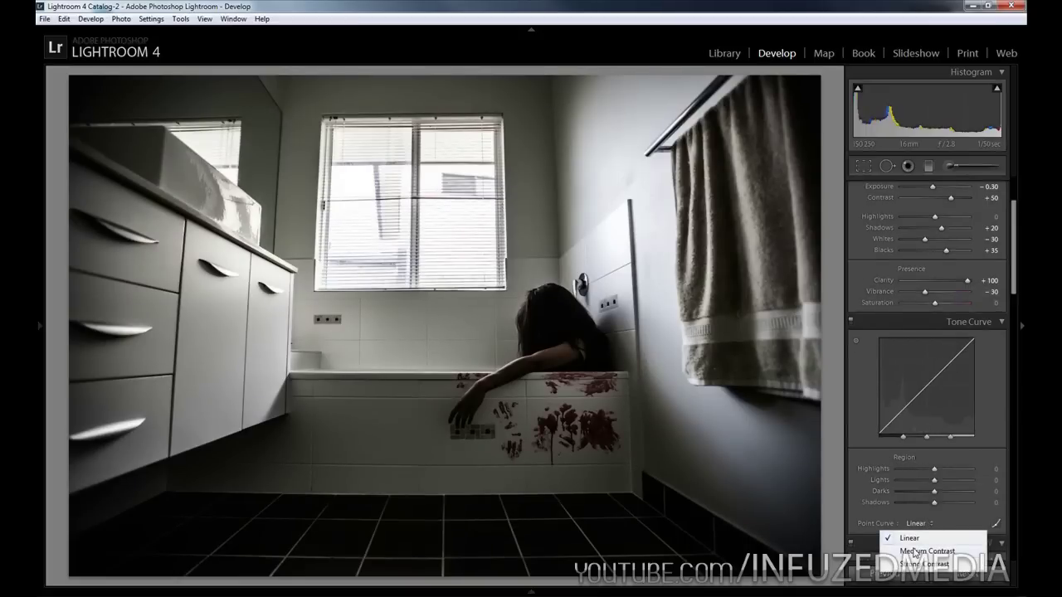
{"action": "left_click", "coordinate": [915, 552]}
{"action": "scroll", "coordinate": [918, 522], "scroll_direction": "down", "scroll_amount": 6}
{"action": "scroll", "coordinate": [917, 522], "scroll_direction": "down", "scroll_amount": 3}
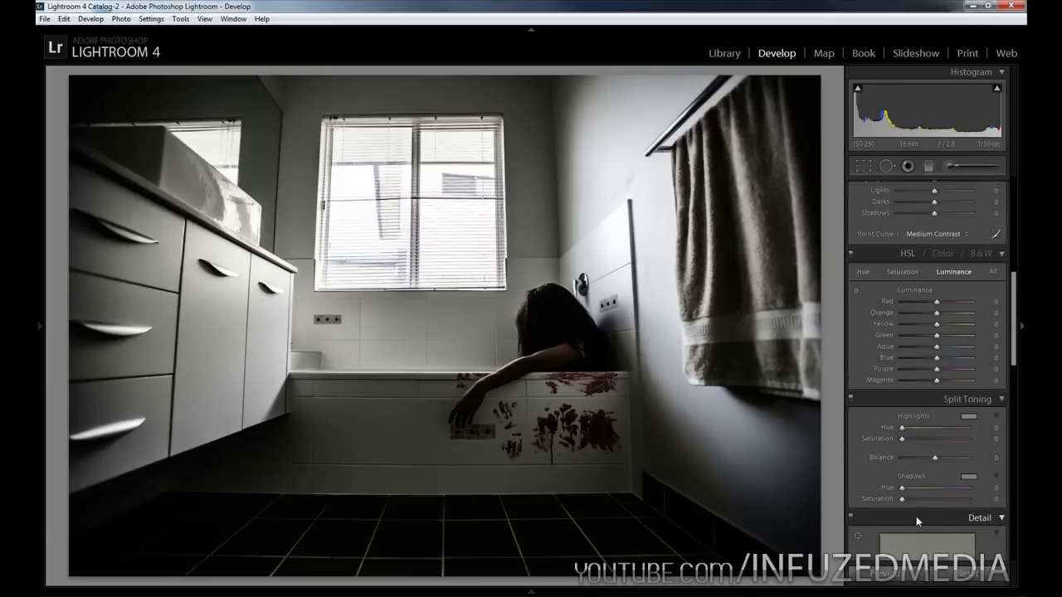
{"action": "scroll", "coordinate": [918, 471], "scroll_direction": "down", "scroll_amount": 9}
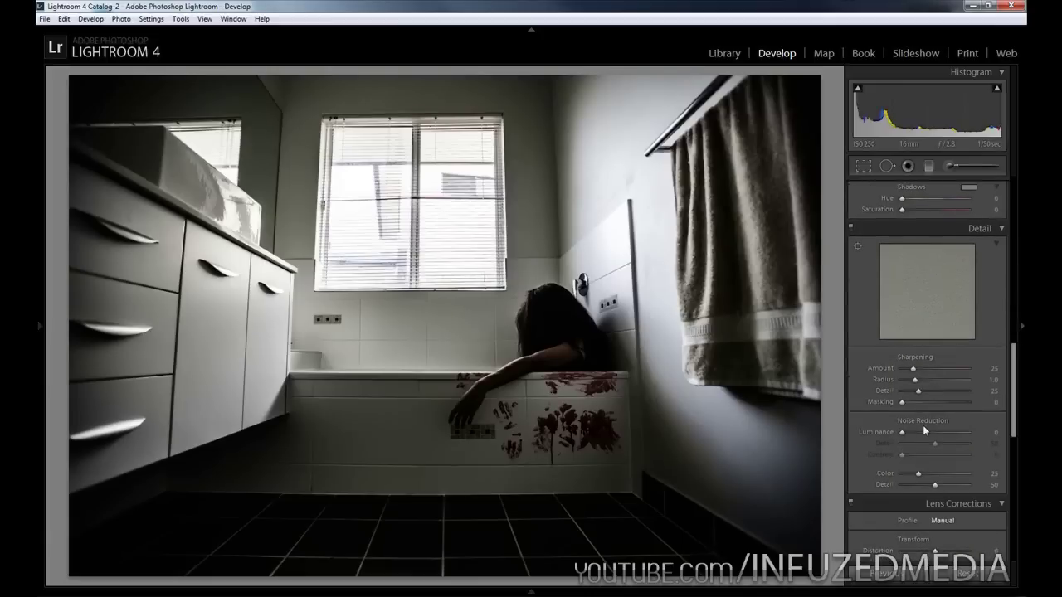
Set sharpening Amount 70, Radius 1.5, Detail 10, Masking 30 and Luminance noise reduction 20
{"action": "left_click", "coordinate": [989, 368]}
{"action": "type", "text": "70"}
{"action": "key", "text": "Tab"}
{"action": "type", "text": "1.5"}
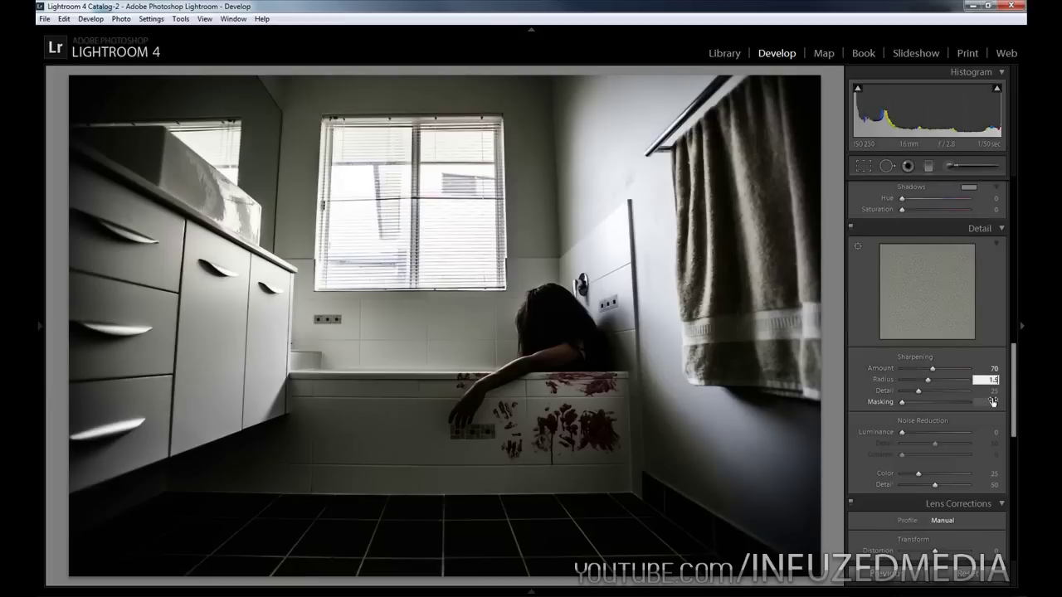
{"action": "key", "text": "Tab"}
{"action": "type", "text": "10"}
{"action": "key", "text": "Tab"}
{"action": "type", "text": "40"}
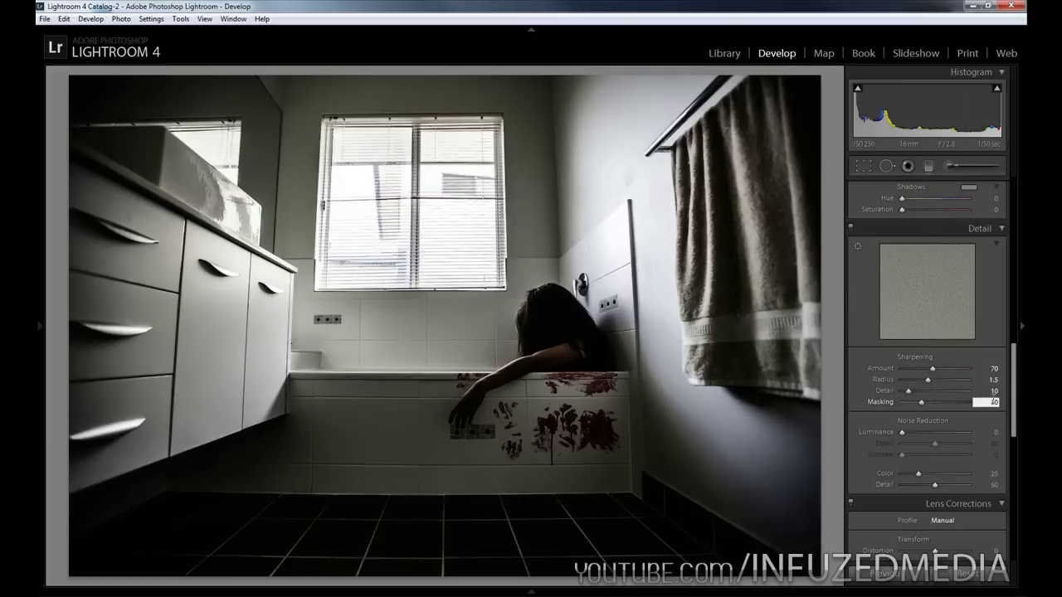
{"action": "key", "text": "Tab"}
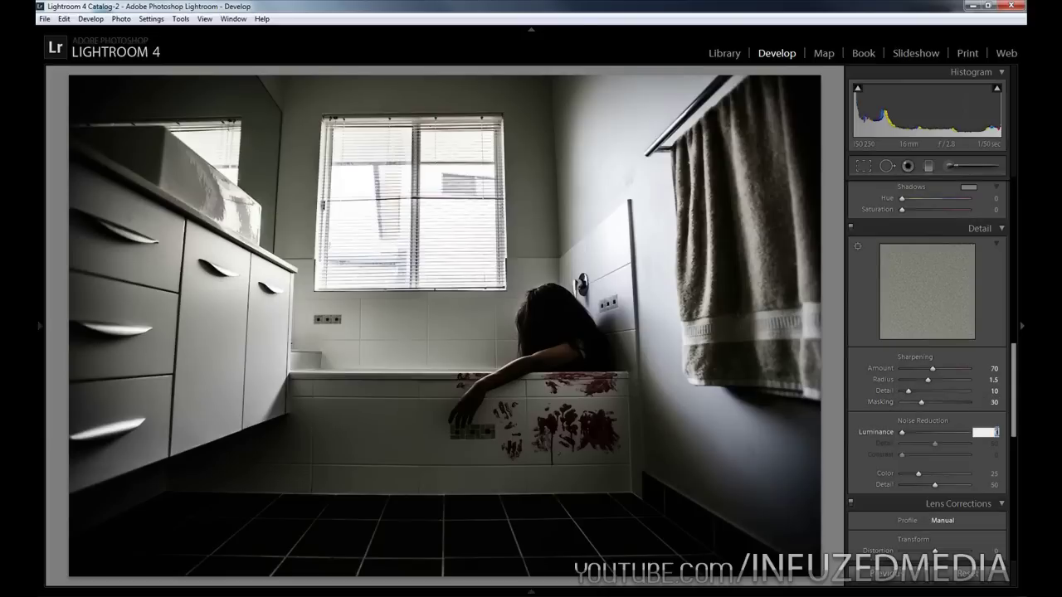
{"action": "type", "text": "20"}
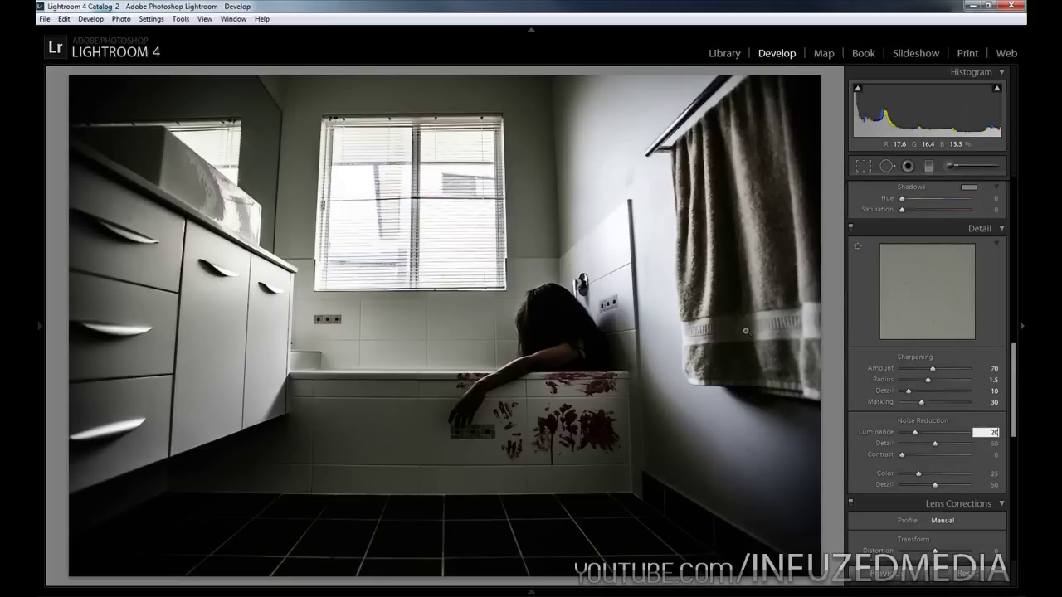
{"action": "scroll", "coordinate": [930, 349], "scroll_direction": "down", "scroll_amount": 5}
Enable lens profile corrections and chromatic aberration removal in Lens Corrections
{"action": "left_click", "coordinate": [933, 369]}
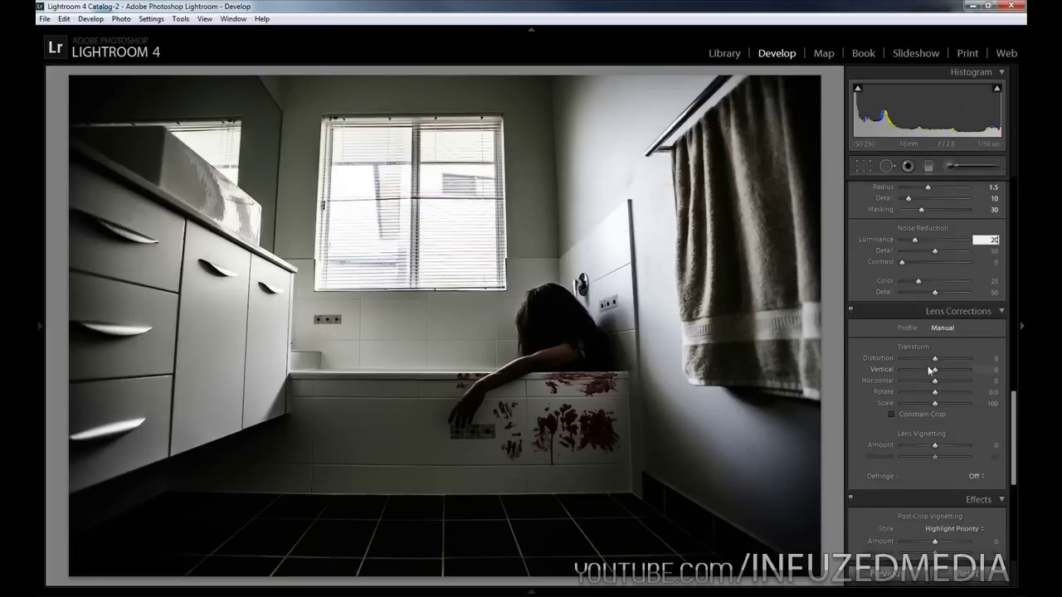
{"action": "left_click_drag", "start_coordinate": [931, 369], "coordinate": [933, 369]}
{"action": "left_click", "coordinate": [907, 328]}
{"action": "left_click", "coordinate": [882, 348]}
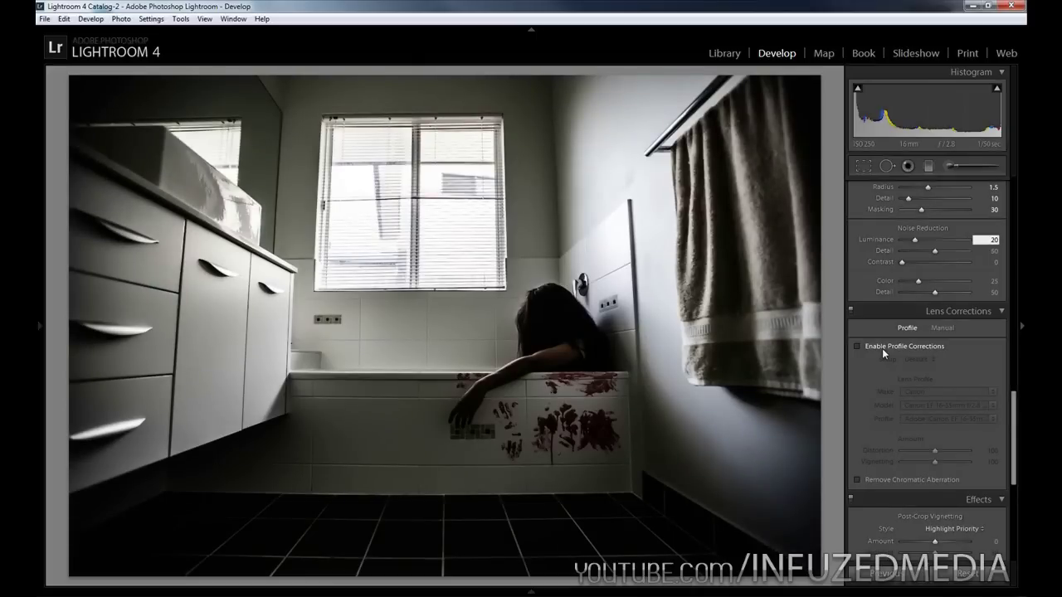
{"action": "left_click", "coordinate": [882, 348]}
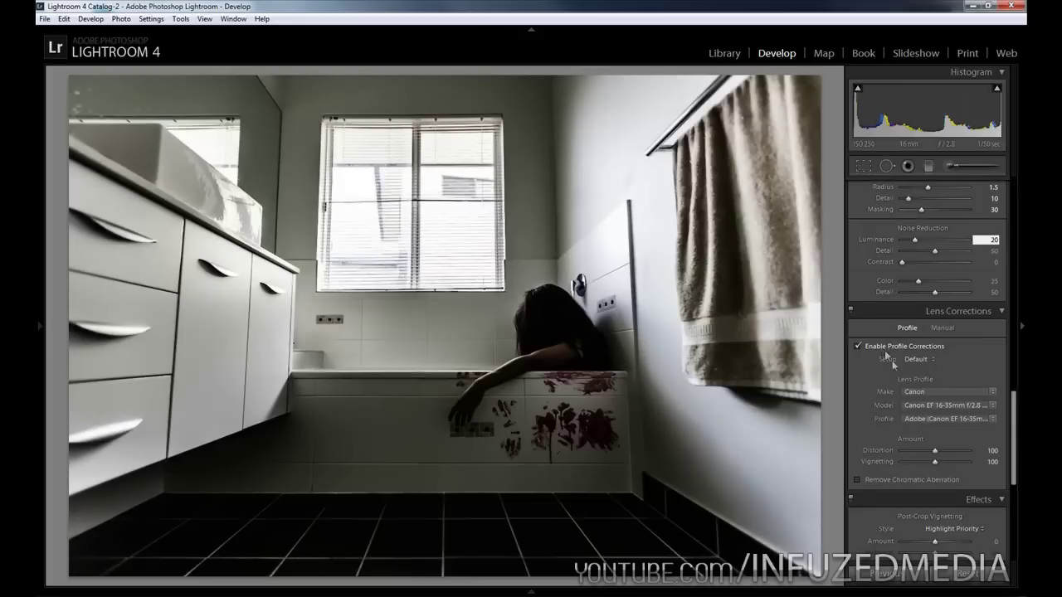
{"action": "left_click", "coordinate": [888, 480]}
{"action": "left_click", "coordinate": [939, 328]}
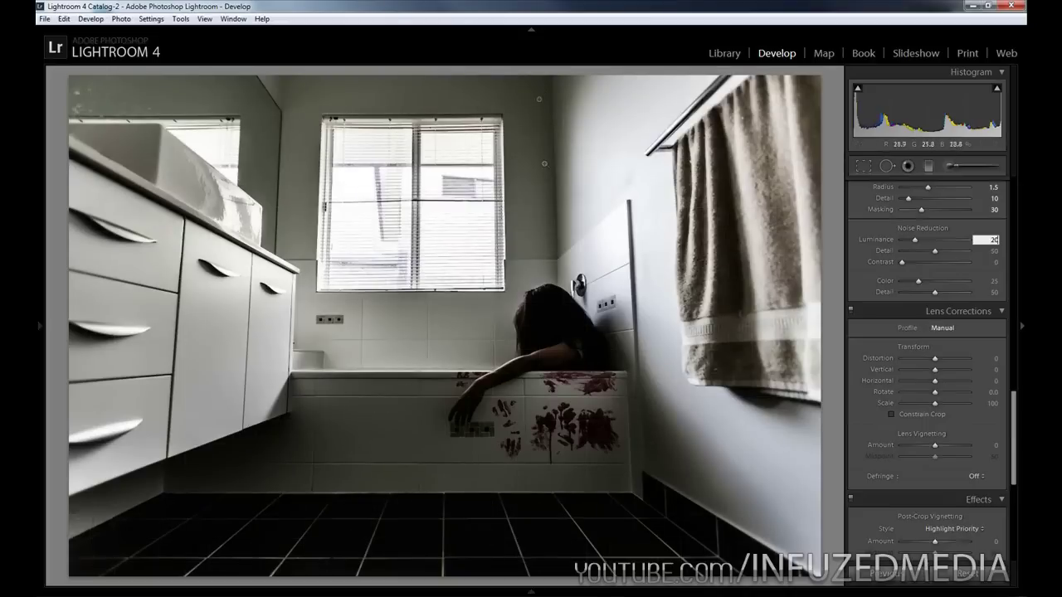
Set the Manual Vertical perspective correction to -15
{"action": "key", "text": "Down"}
{"action": "key", "text": "Down"}
{"action": "key", "text": "Down"}
{"action": "key", "text": "Down"}
{"action": "key", "text": "Down"}
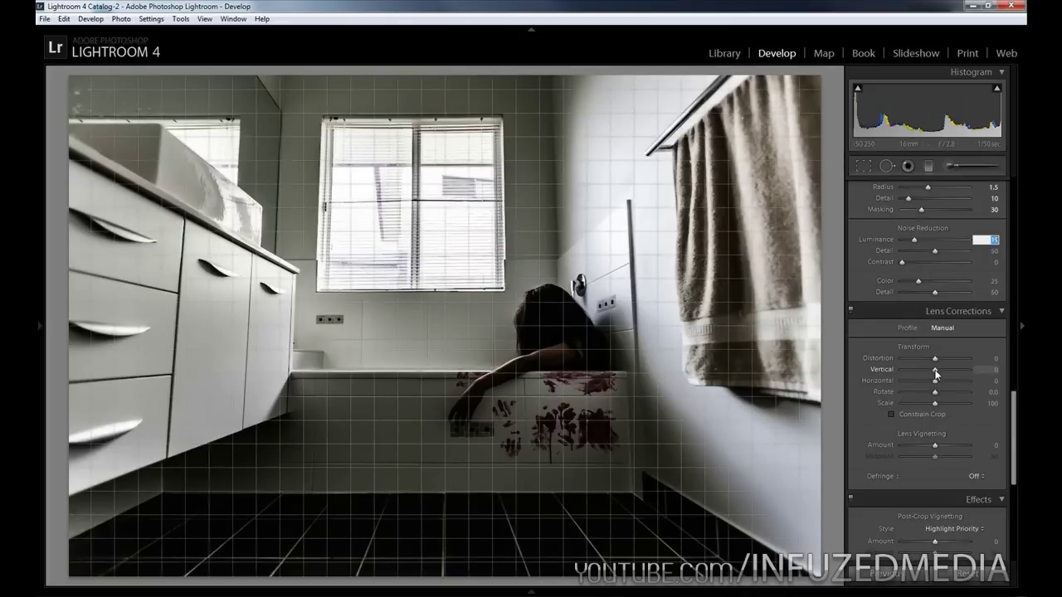
{"action": "key", "text": "Return"}
{"action": "key", "text": "Down"}
{"action": "key", "text": "Down"}
{"action": "key", "text": "Down"}
{"action": "key", "text": "Down"}
{"action": "key", "text": "Down"}
{"action": "key", "text": "Down"}
{"action": "key", "text": "Down"}
{"action": "key", "text": "Down"}
{"action": "key", "text": "Down"}
{"action": "key", "text": "Down"}
{"action": "key", "text": "Down"}
{"action": "key", "text": "Down"}
{"action": "key", "text": "Down"}
{"action": "key", "text": "Down"}
{"action": "key", "text": "Down"}
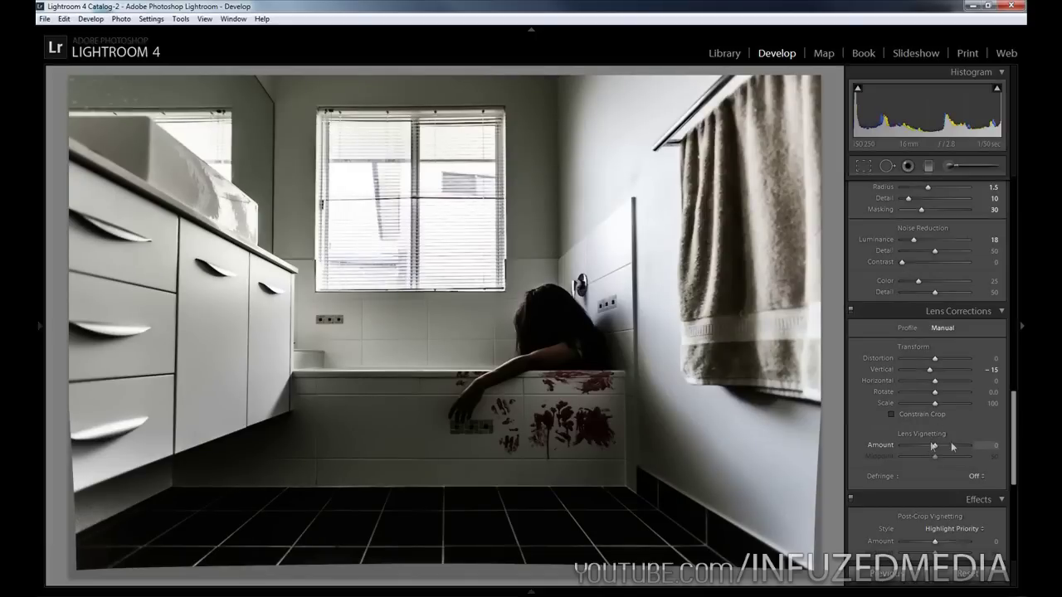
Darken the corners with a lens vignette of Amount -60 and Midpoint 30
{"action": "left_click", "coordinate": [988, 445]}
{"action": "type", "text": "-50"}
{"action": "key", "text": "Tab"}
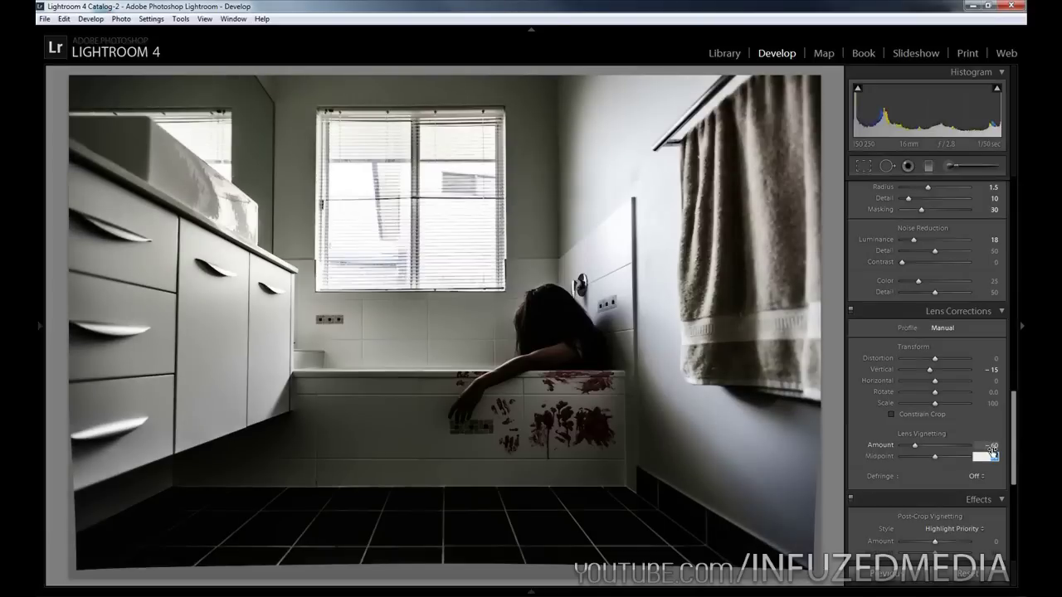
{"action": "type", "text": "30"}
{"action": "key", "text": "Return"}
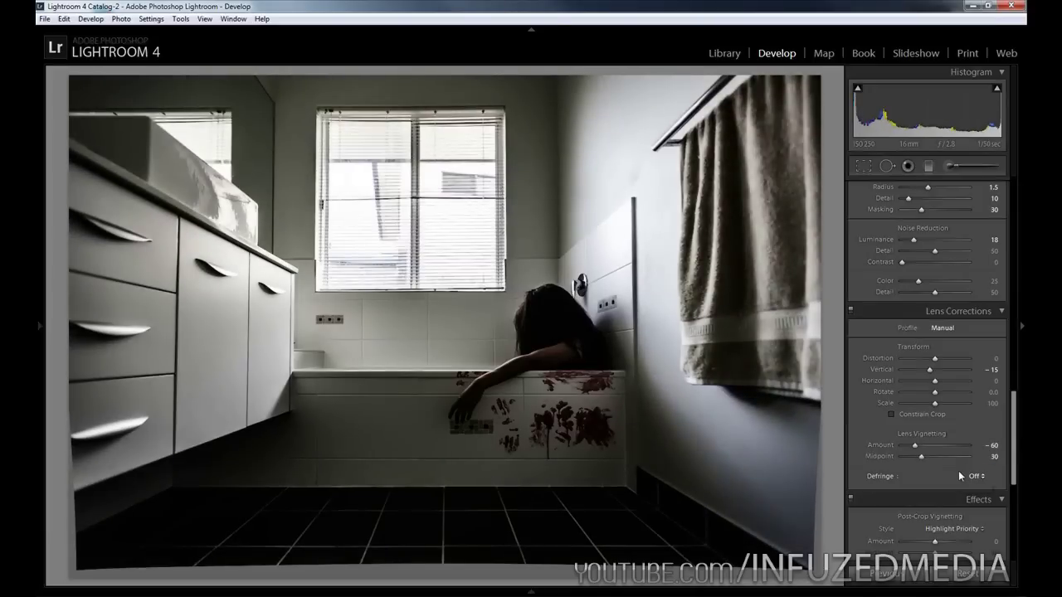
{"action": "scroll", "coordinate": [952, 470], "scroll_direction": "down", "scroll_amount": 3}
{"action": "scroll", "coordinate": [952, 469], "scroll_direction": "up", "scroll_amount": 8}
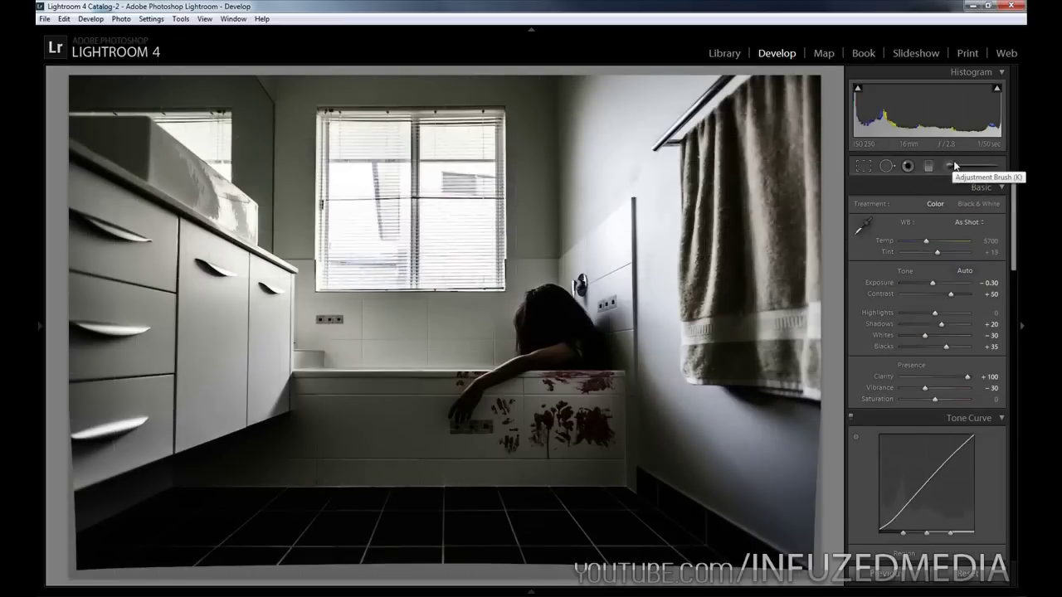
Choose the Adjustment Brush and reset its Clarity to 0
{"action": "left_click", "coordinate": [951, 166]}
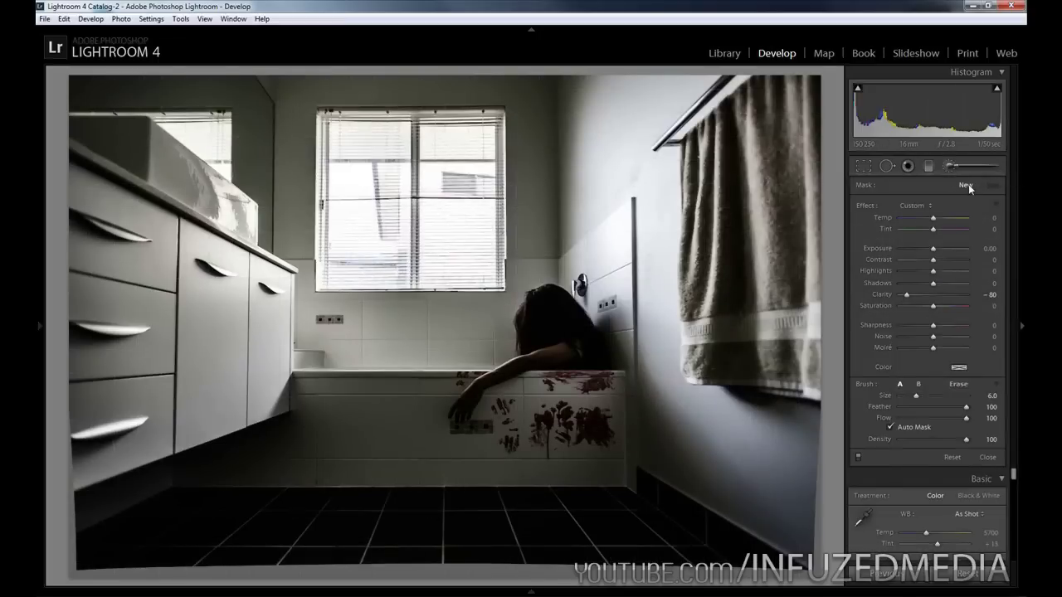
{"action": "double_click", "coordinate": [884, 296]}
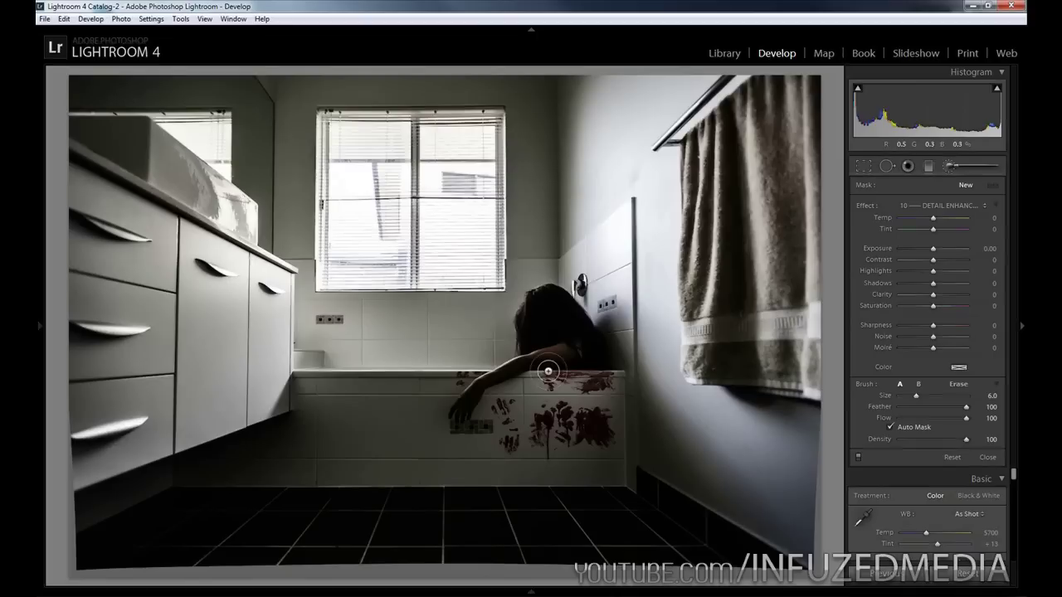
{"action": "left_click_drag", "start_coordinate": [545, 366], "coordinate": [526, 362]}
Set the brush to Contrast 20, Highlights 30, Shadows 10, Clarity 30, Saturation 10, Sharpness 20
{"action": "left_click", "coordinate": [990, 262]}
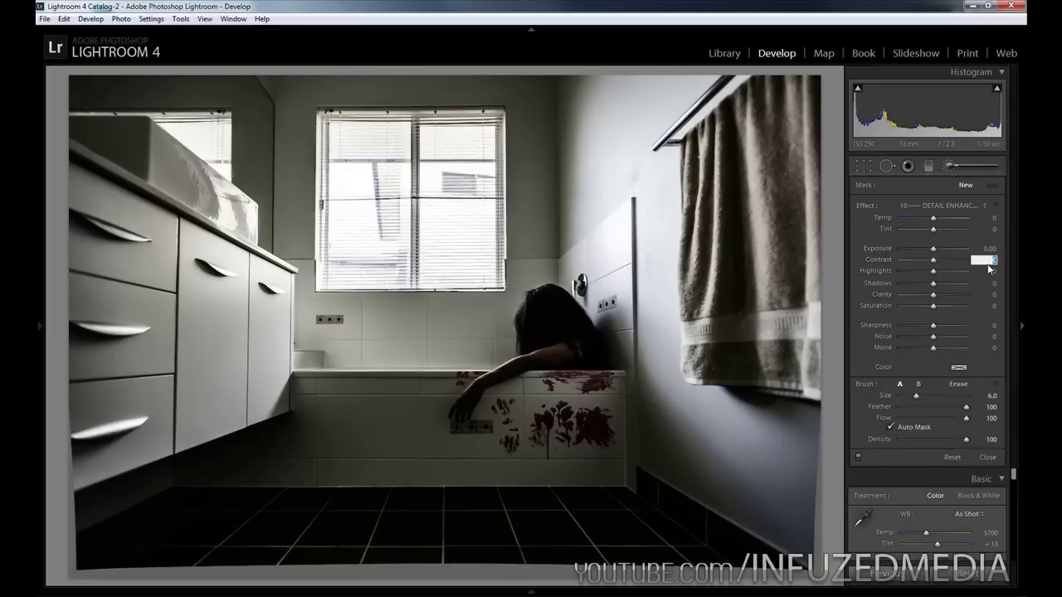
{"action": "type", "text": "20"}
{"action": "key", "text": "Tab"}
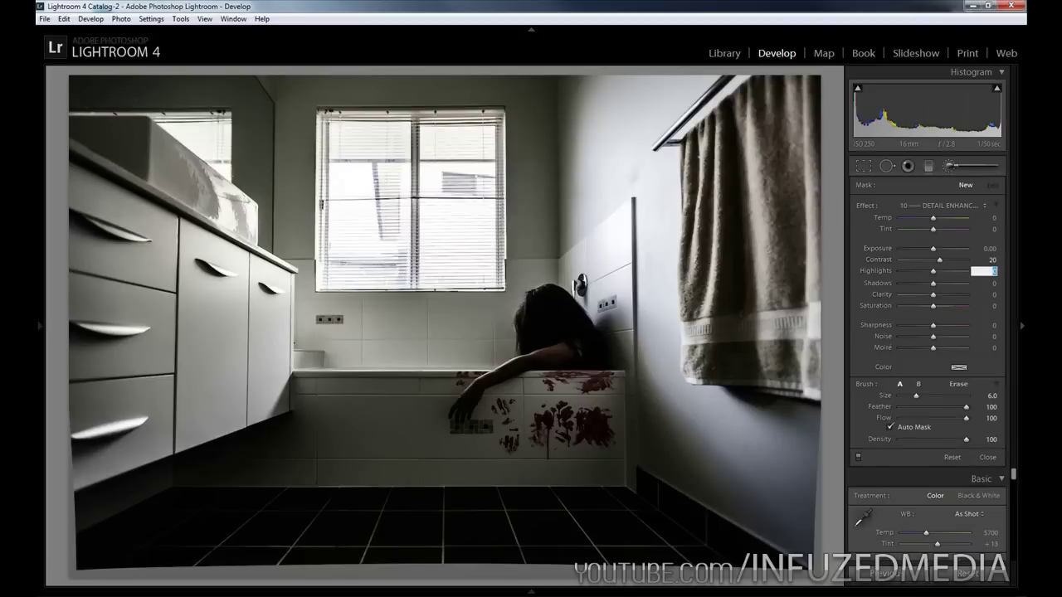
{"action": "type", "text": "30"}
{"action": "key", "text": "Tab"}
{"action": "type", "text": "10"}
{"action": "key", "text": "Tab"}
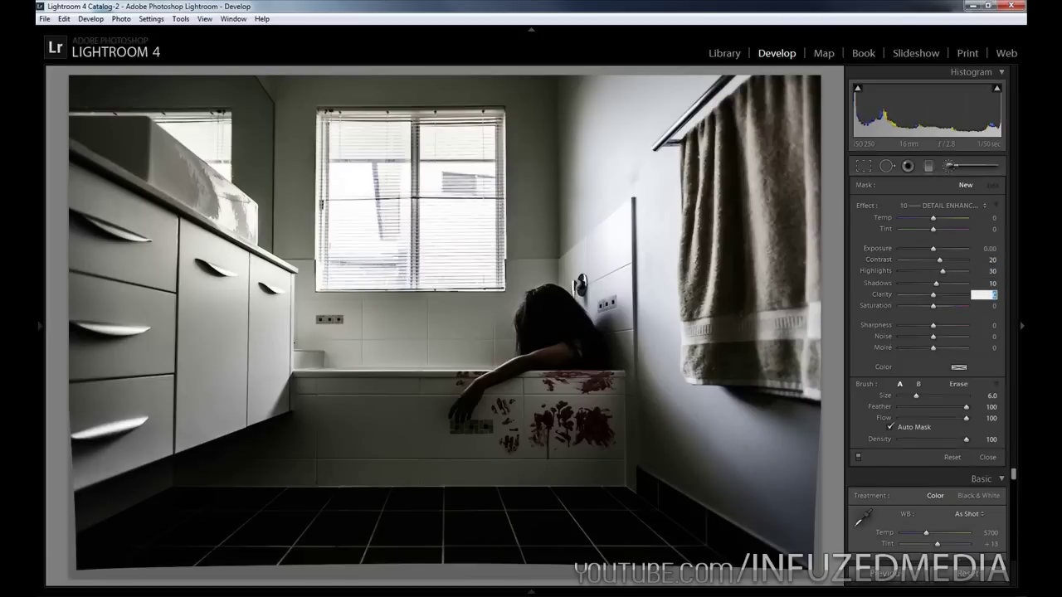
{"action": "type", "text": "30"}
{"action": "key", "text": "Tab"}
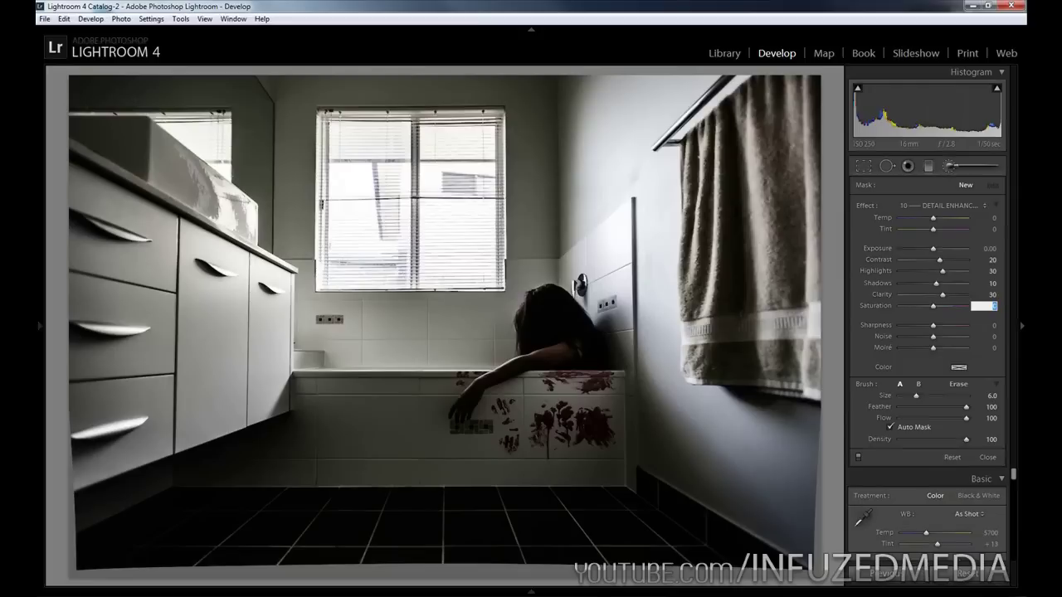
{"action": "type", "text": "10"}
{"action": "key", "text": "Tab"}
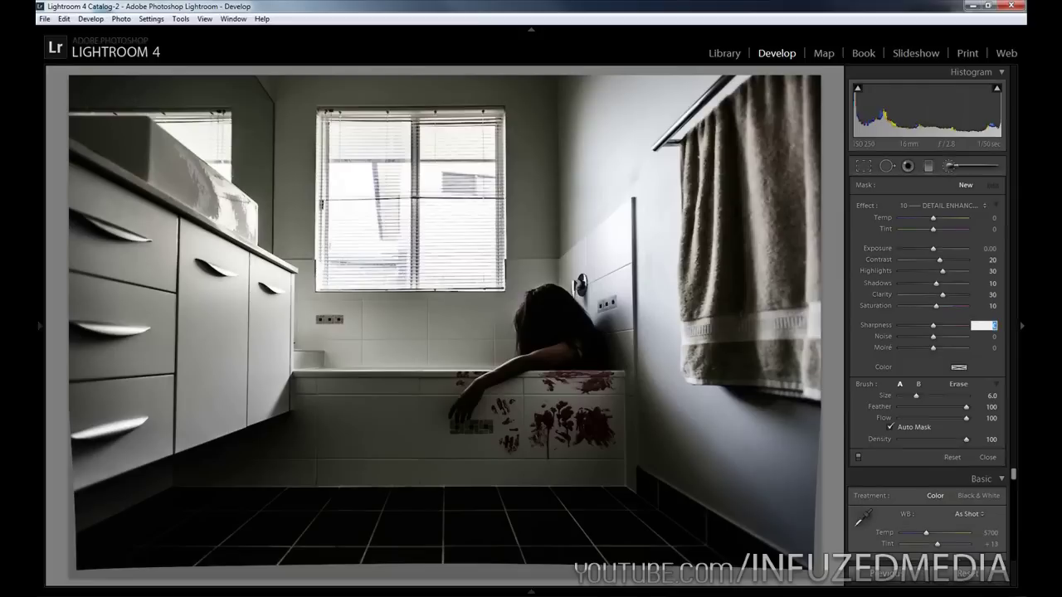
{"action": "type", "text": "20"}
{"action": "key", "text": "Return"}
Paint the adjustment over the girl's head, erasing the mask where needed
{"action": "scroll", "coordinate": [554, 290], "scroll_direction": "up", "scroll_amount": 2}
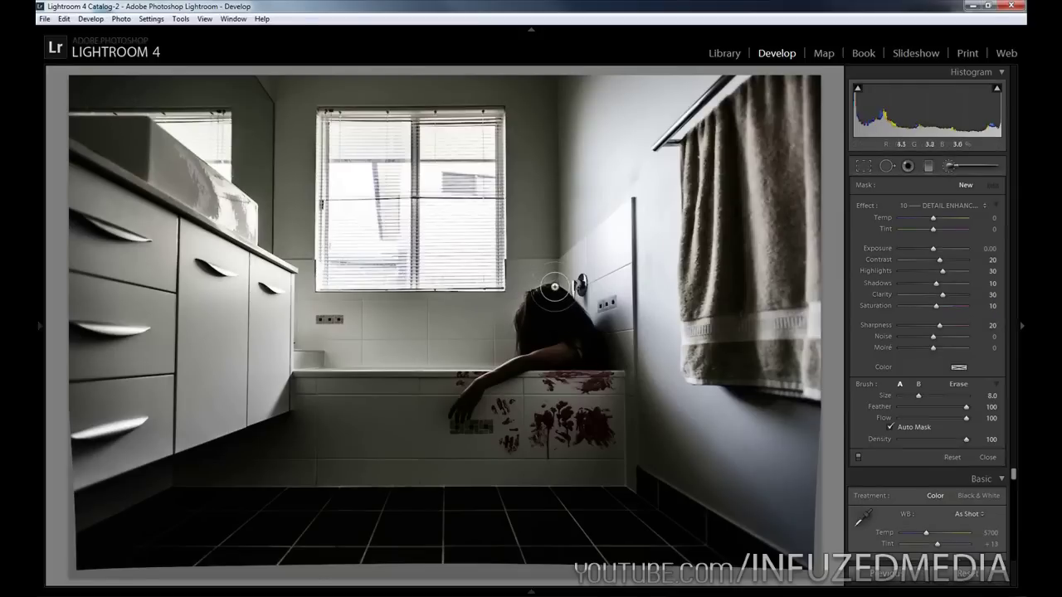
{"action": "scroll", "coordinate": [550, 294], "scroll_direction": "down", "scroll_amount": 2}
{"action": "scroll", "coordinate": [552, 294], "scroll_direction": "up", "scroll_amount": 1}
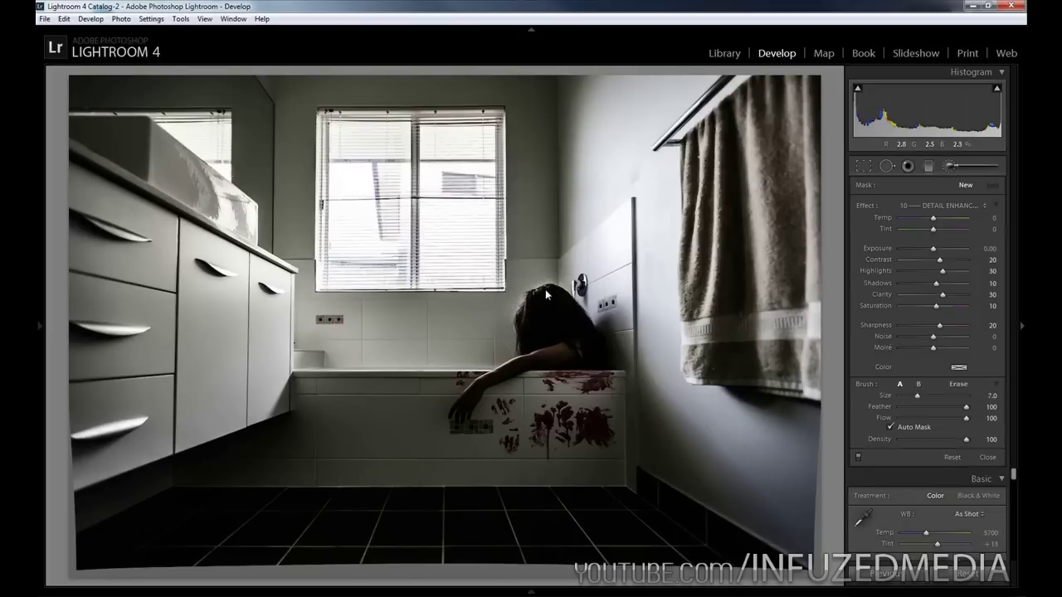
{"action": "left_click", "coordinate": [545, 291]}
{"action": "key", "text": "alt"}
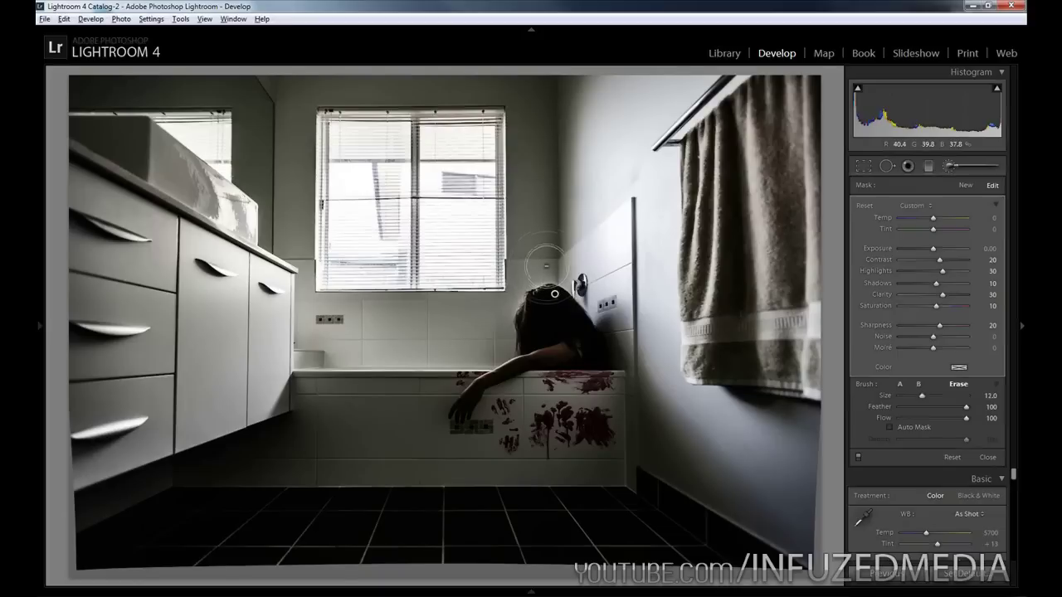
{"action": "scroll", "coordinate": [546, 265], "scroll_direction": "down", "scroll_amount": 4}
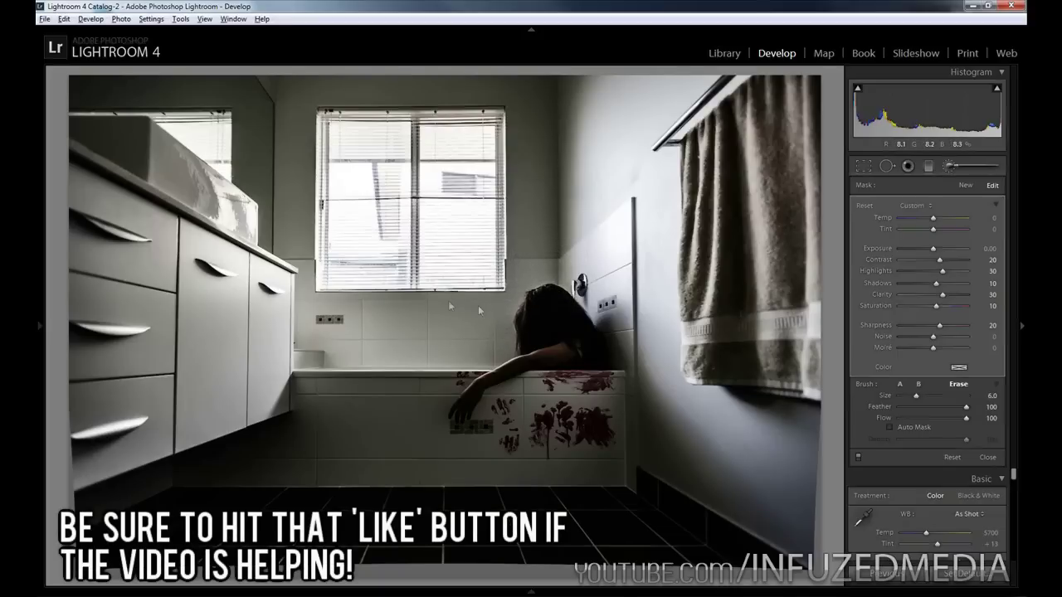
{"action": "left_click", "coordinate": [555, 293]}
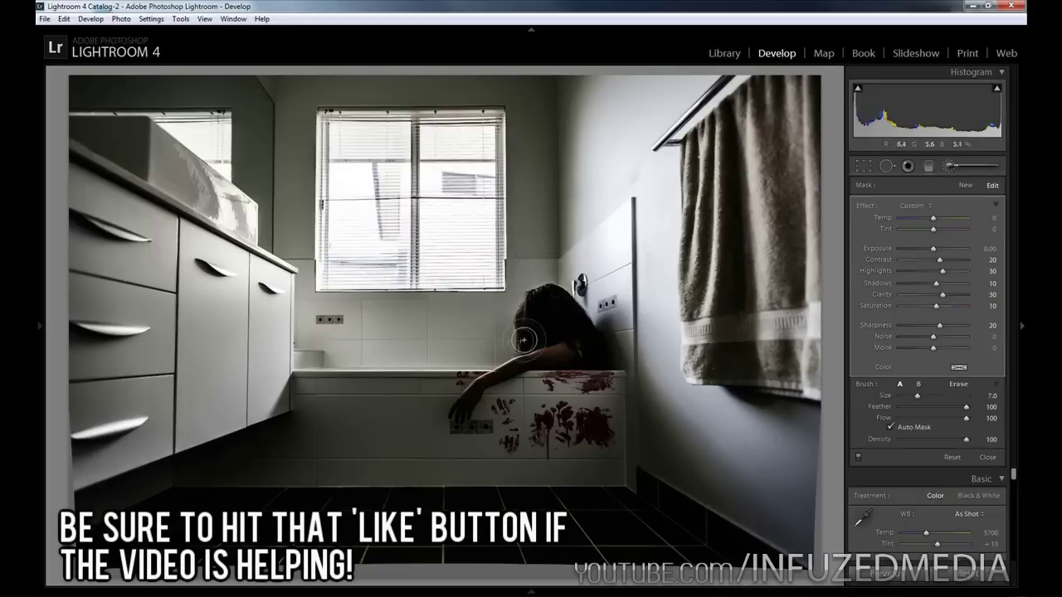
Start a new brush adjustment with Exposure 1.04, Contrast -40 and Highlights reset to 0
{"action": "left_click", "coordinate": [964, 187]}
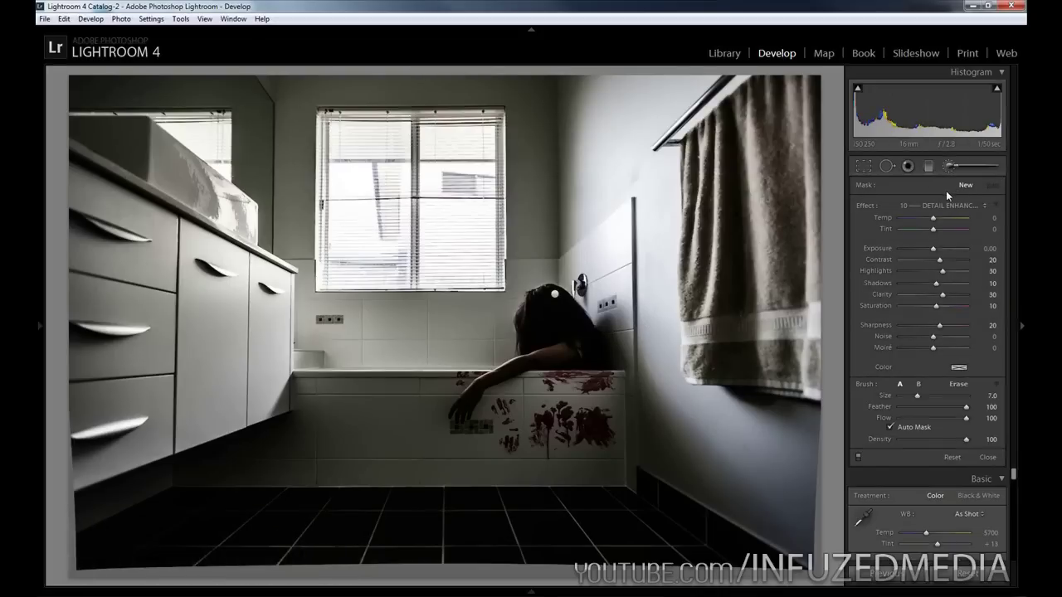
{"action": "key", "text": "1"}
{"action": "left_click", "coordinate": [975, 261]}
{"action": "double_click", "coordinate": [879, 271]}
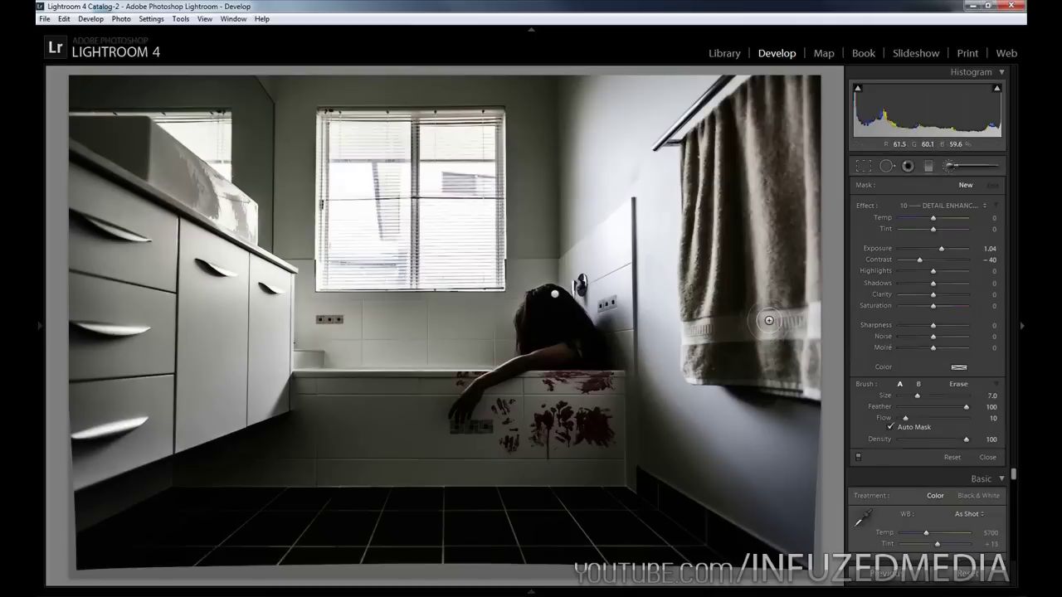
With a smaller brush at full flow, paint the brightening along the girl's arm toward the hand
{"action": "key", "text": "bracketleft"}
{"action": "key", "text": "0"}
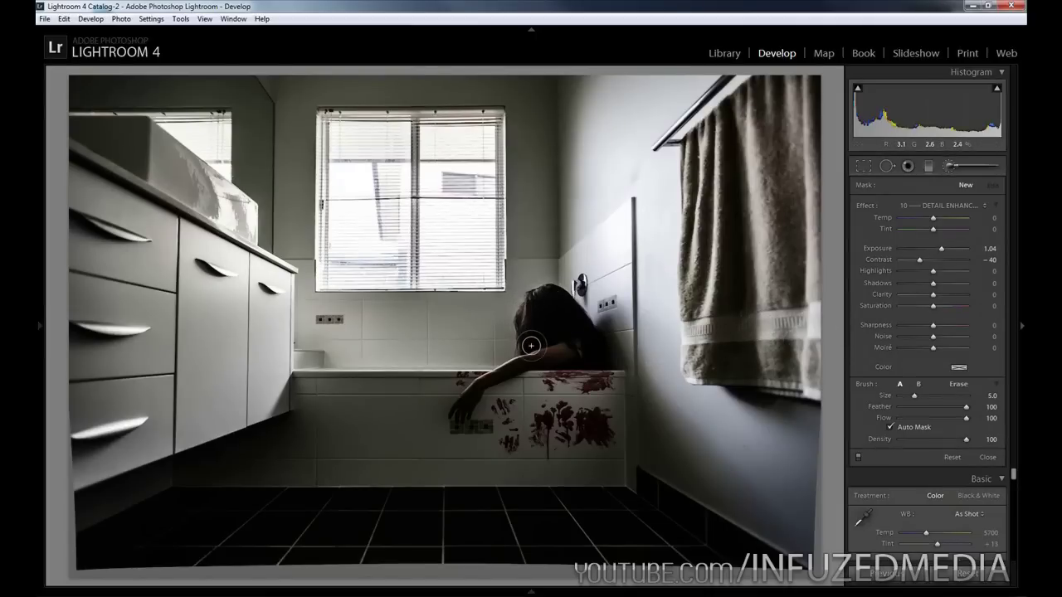
{"action": "mouse_move", "coordinate": [535, 349]}
{"action": "left_mouse_down"}
{"action": "mouse_move", "coordinate": [565, 351]}
{"action": "mouse_move", "coordinate": [518, 361]}
{"action": "mouse_move", "coordinate": [458, 413]}
{"action": "left_mouse_up"}
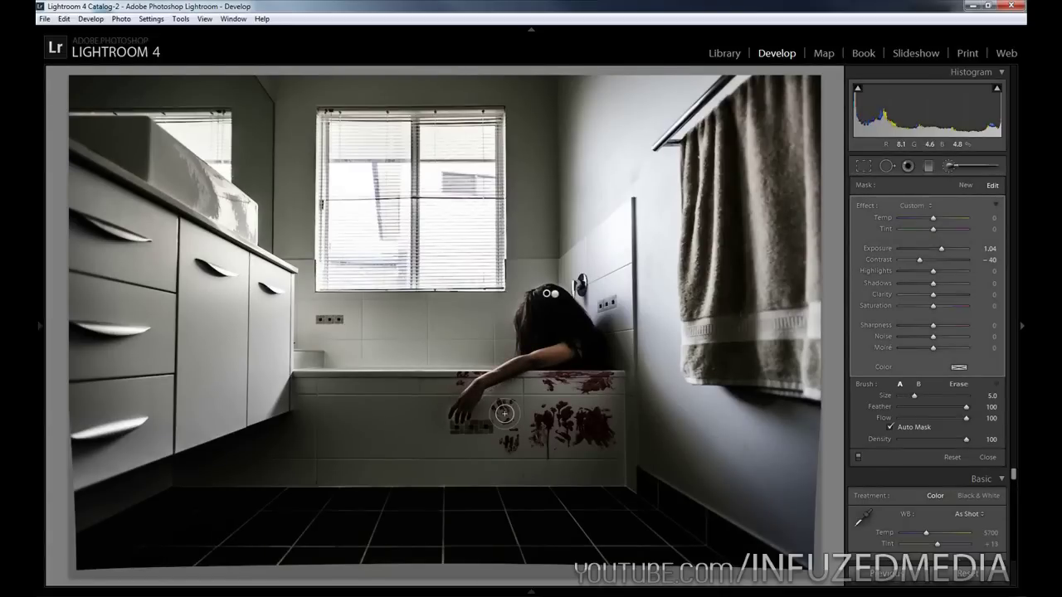
Zoom in on the arm, erase excess mask and undo the stray stroke
{"action": "key", "text": "z"}
{"action": "left_click_drag", "start_coordinate": [545, 427], "coordinate": [297, 194]}
{"action": "key", "text": "alt"}
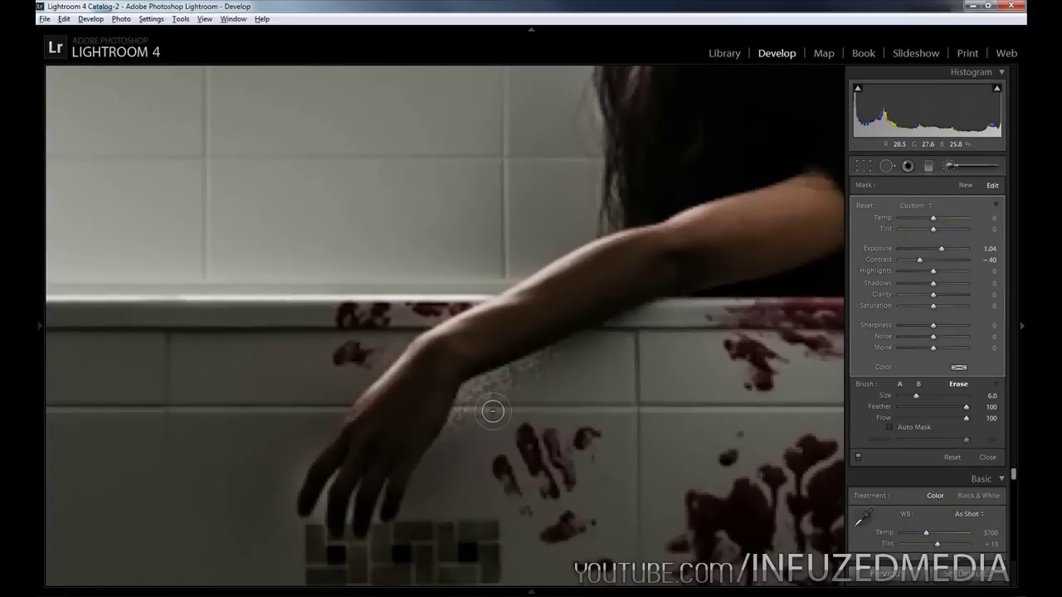
{"action": "scroll", "coordinate": [601, 352], "scroll_direction": "up", "scroll_amount": 3}
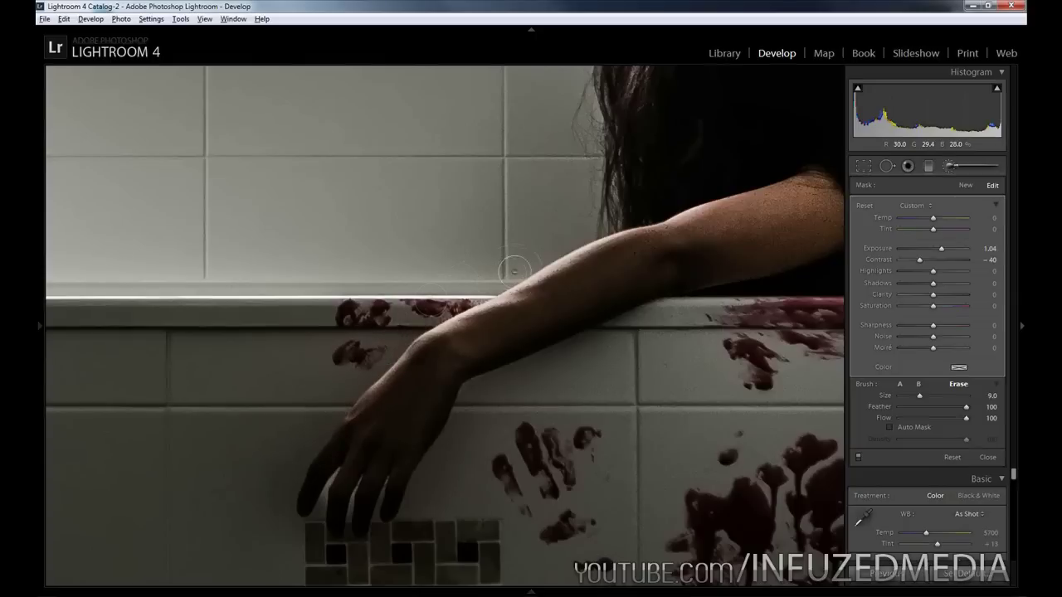
{"action": "key", "text": "alt"}
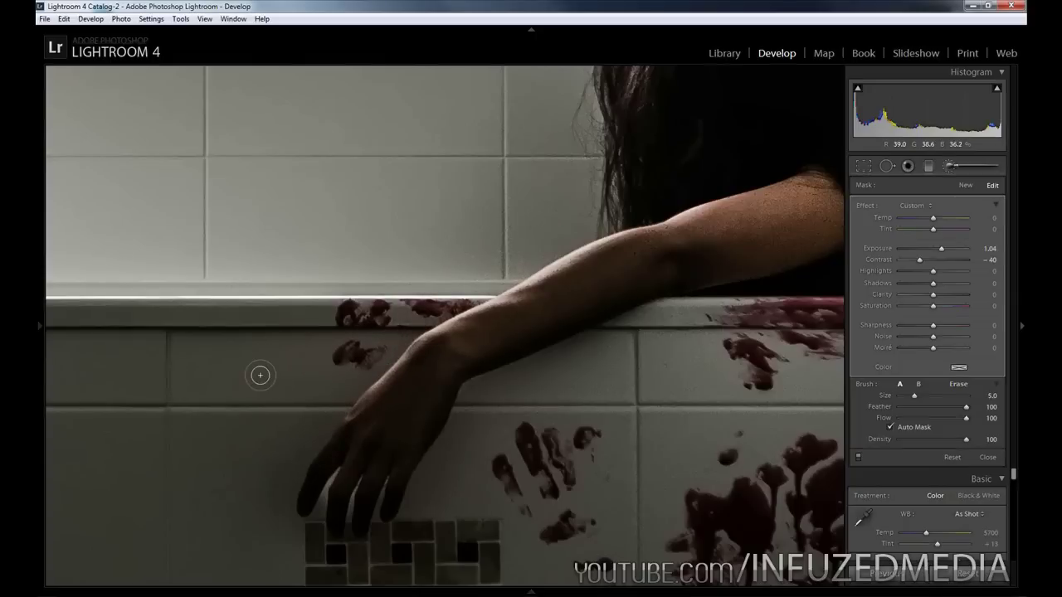
{"action": "key", "text": "ctrl+z"}
At full view, erase the brightening spill around the arm and tub rim
{"action": "key", "text": "z"}
{"action": "key", "text": "alt"}
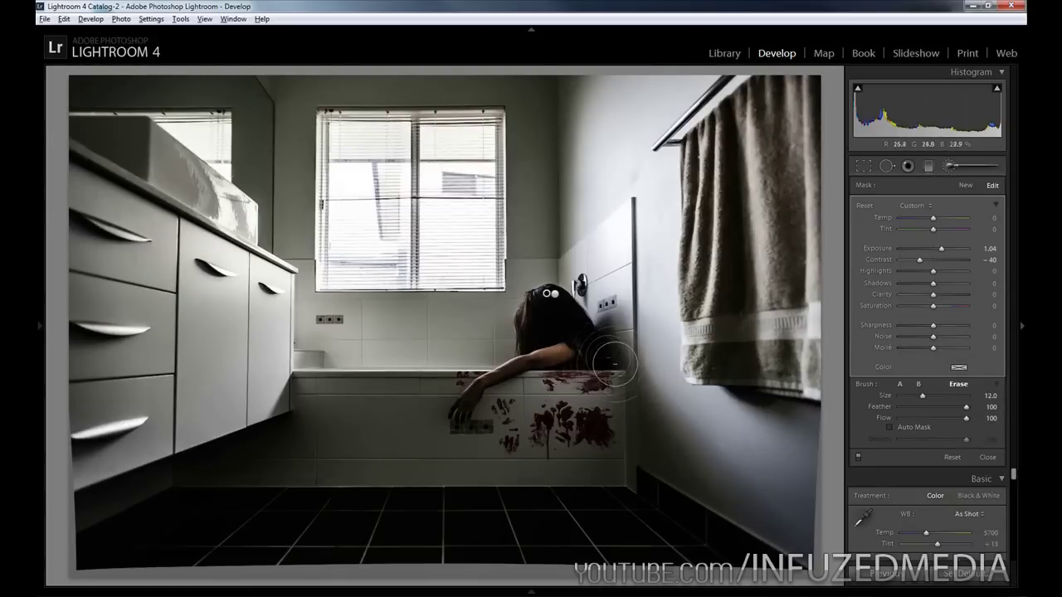
{"action": "mouse_move", "coordinate": [614, 363]}
{"action": "left_mouse_down"}
{"action": "mouse_move", "coordinate": [599, 372]}
{"action": "mouse_move", "coordinate": [605, 365]}
{"action": "left_mouse_up"}
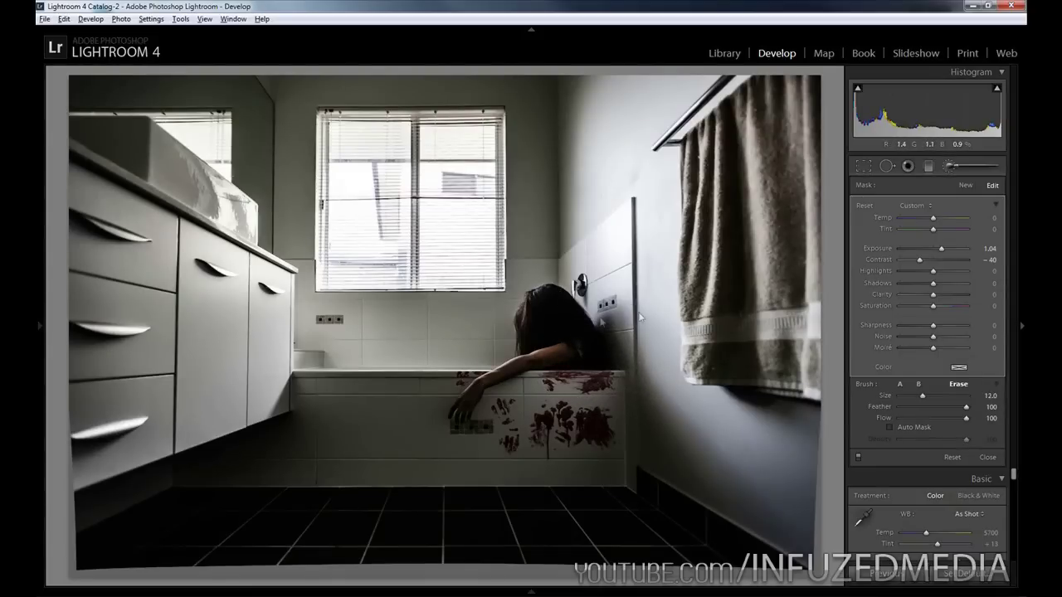
{"action": "scroll", "coordinate": [531, 332], "scroll_direction": "down", "scroll_amount": 4}
{"action": "key", "text": "alt"}
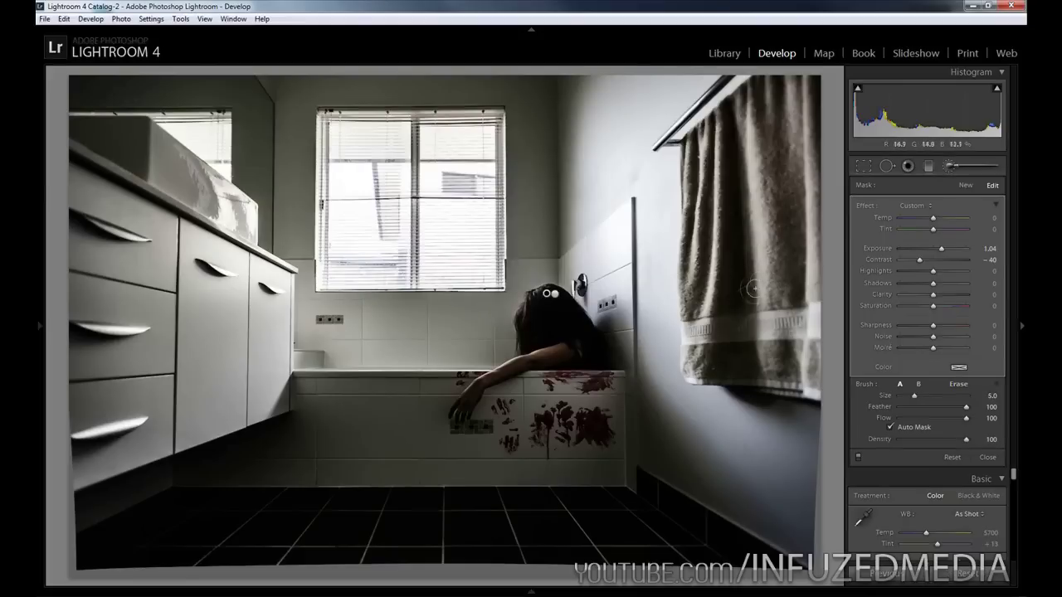
Start a new brush adjustment with Clarity lowered to -73 for the towel and wall
{"action": "left_click", "coordinate": [967, 186]}
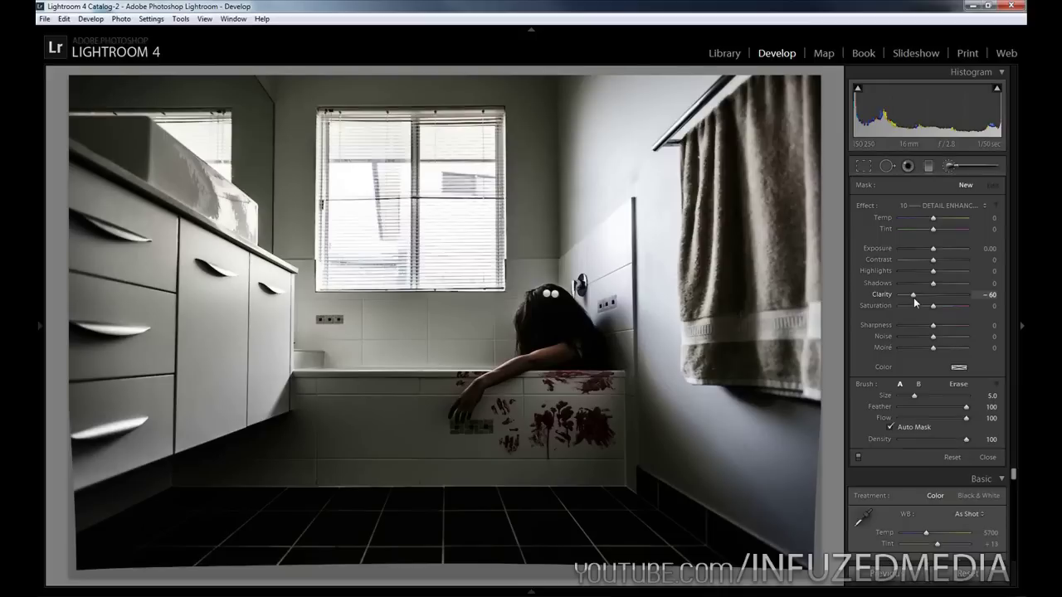
{"action": "left_click_drag", "start_coordinate": [912, 297], "coordinate": [909, 298]}
{"action": "scroll", "coordinate": [695, 151], "scroll_direction": "up", "scroll_amount": 2}
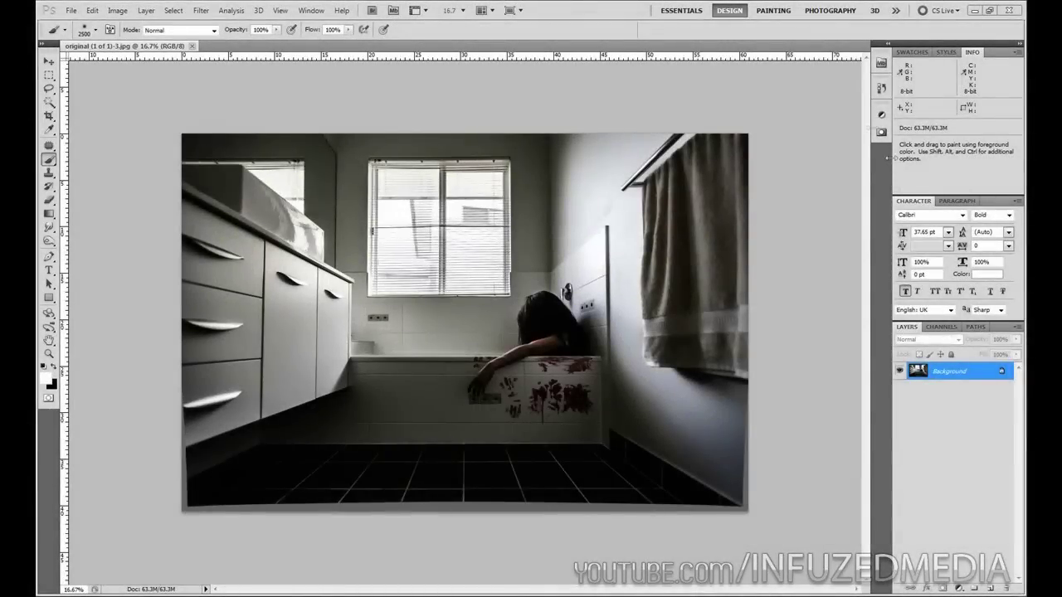
{"action": "key", "text": "m"}
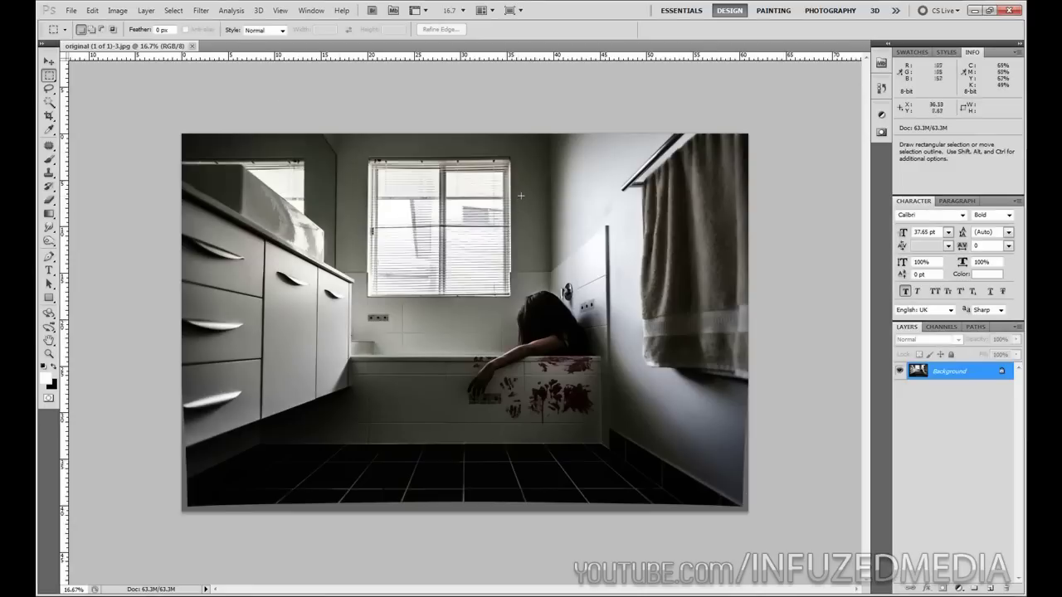
{"action": "scroll", "coordinate": [523, 455], "scroll_direction": "up", "scroll_amount": 1}
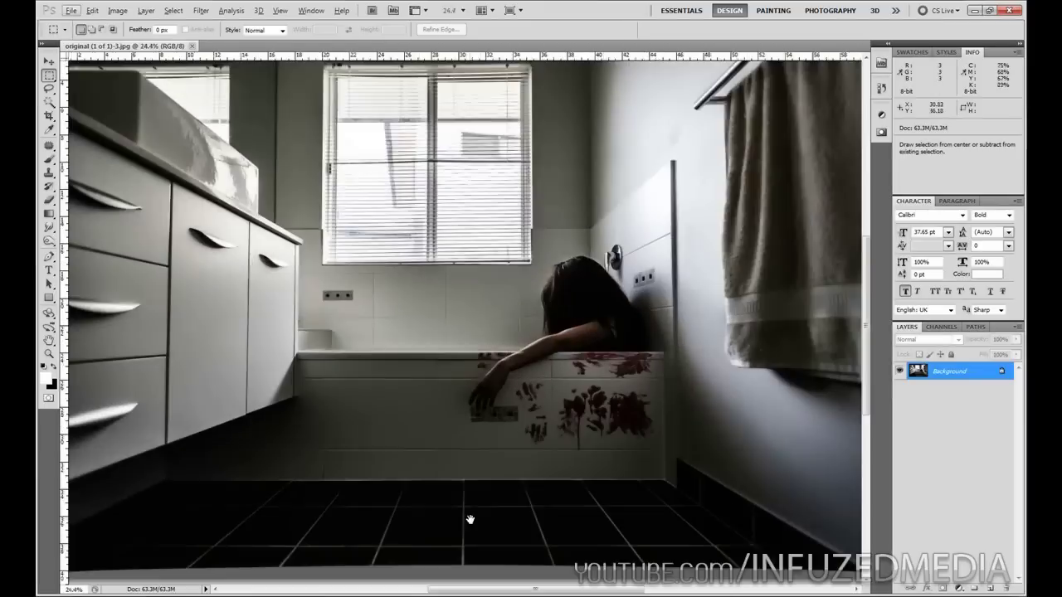
{"action": "left_click_drag", "start_coordinate": [470, 519], "coordinate": [375, 393]}
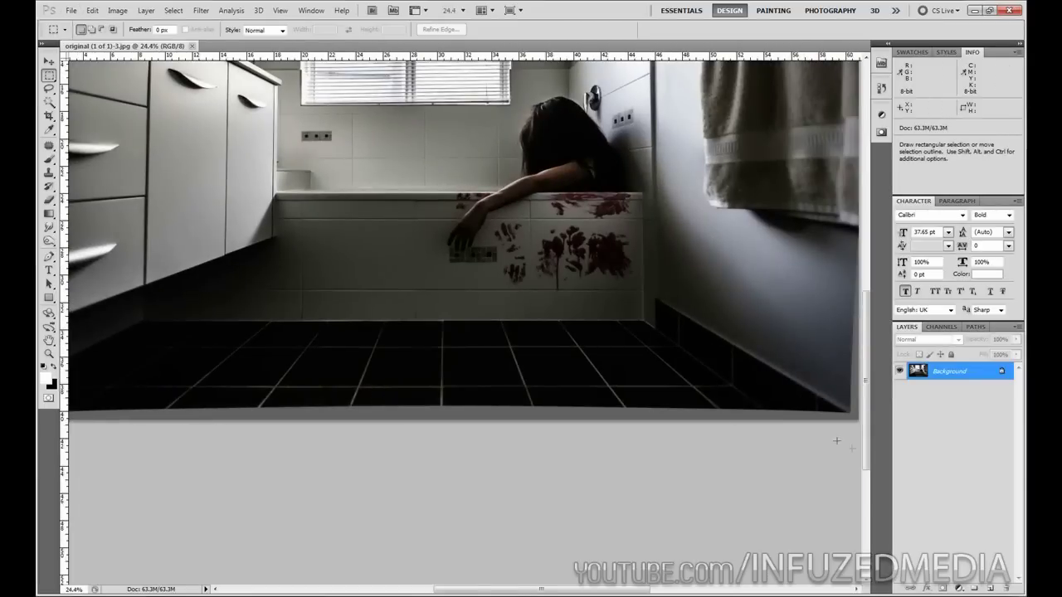
{"action": "scroll", "coordinate": [623, 417], "scroll_direction": "down", "scroll_amount": 1}
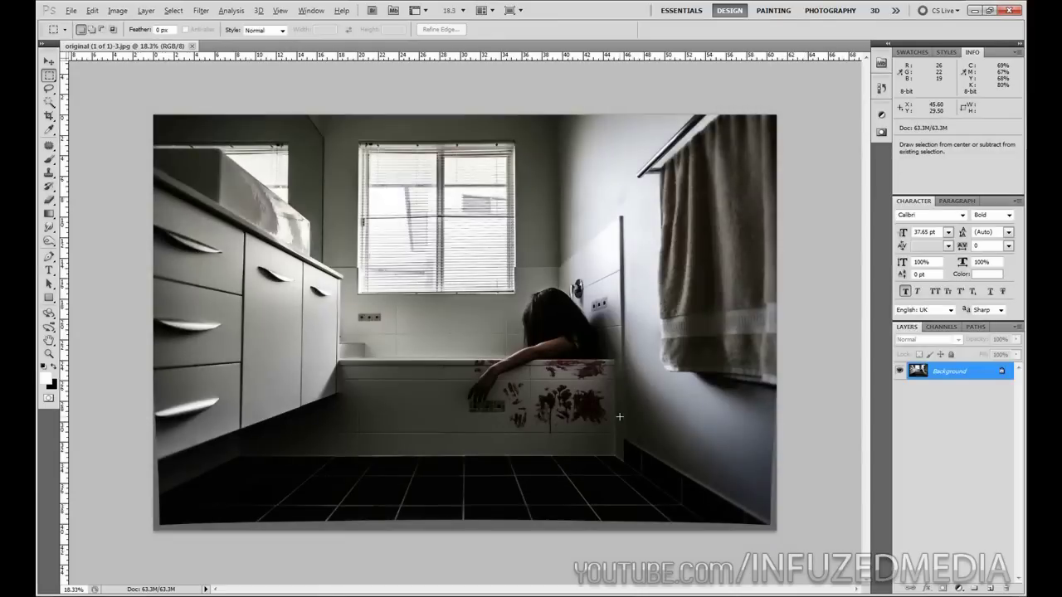
{"action": "key", "text": "alt"}
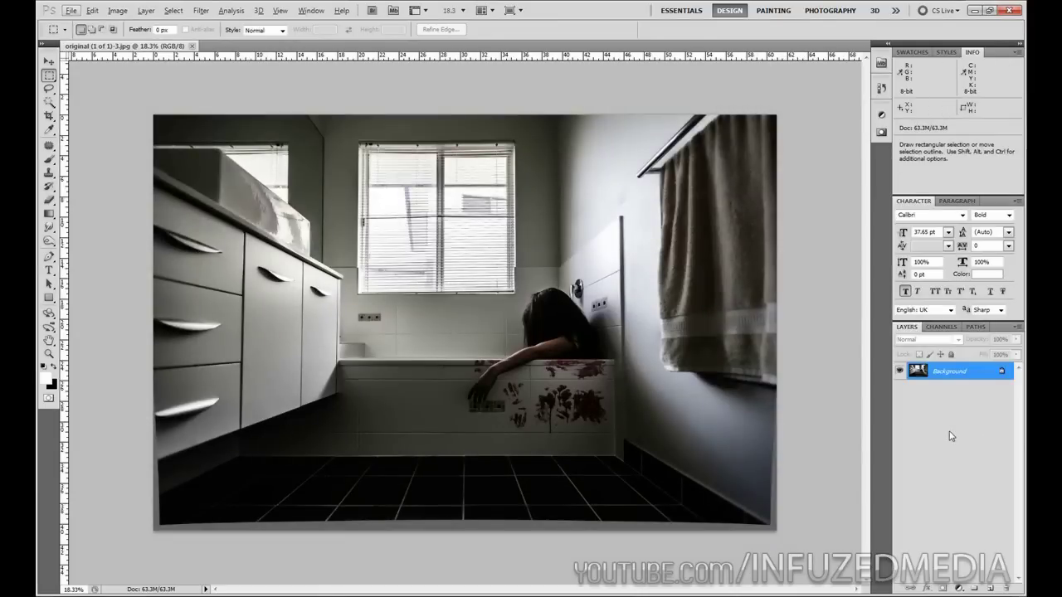
{"action": "key", "text": "alt"}
Fill the Magic Wand-selected edge areas with Content-Aware Fill, then deselect
{"action": "key", "text": "w"}
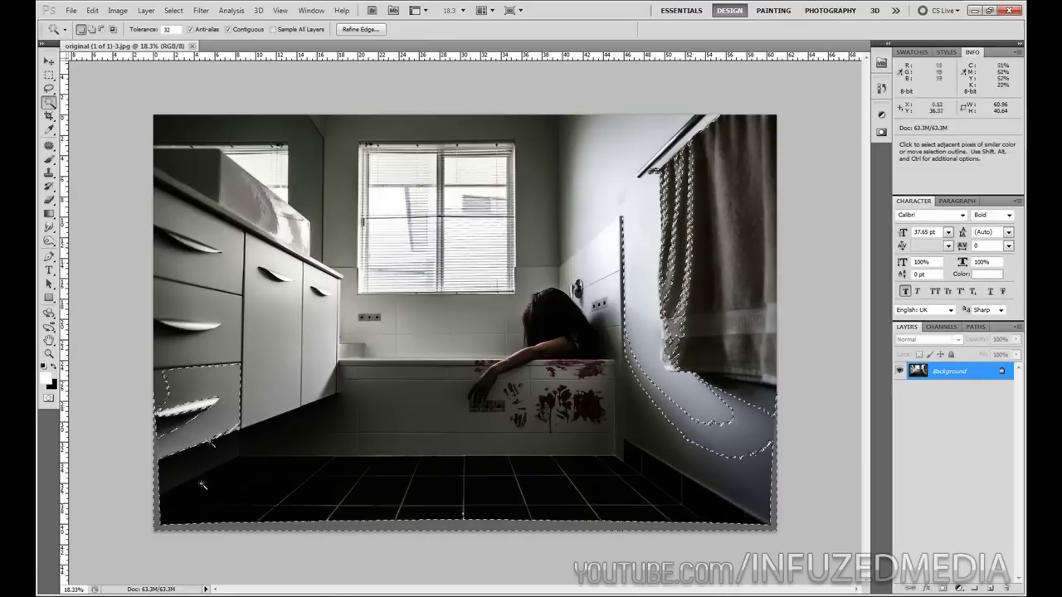
{"action": "left_click", "coordinate": [92, 11]}
{"action": "left_click", "coordinate": [100, 179]}
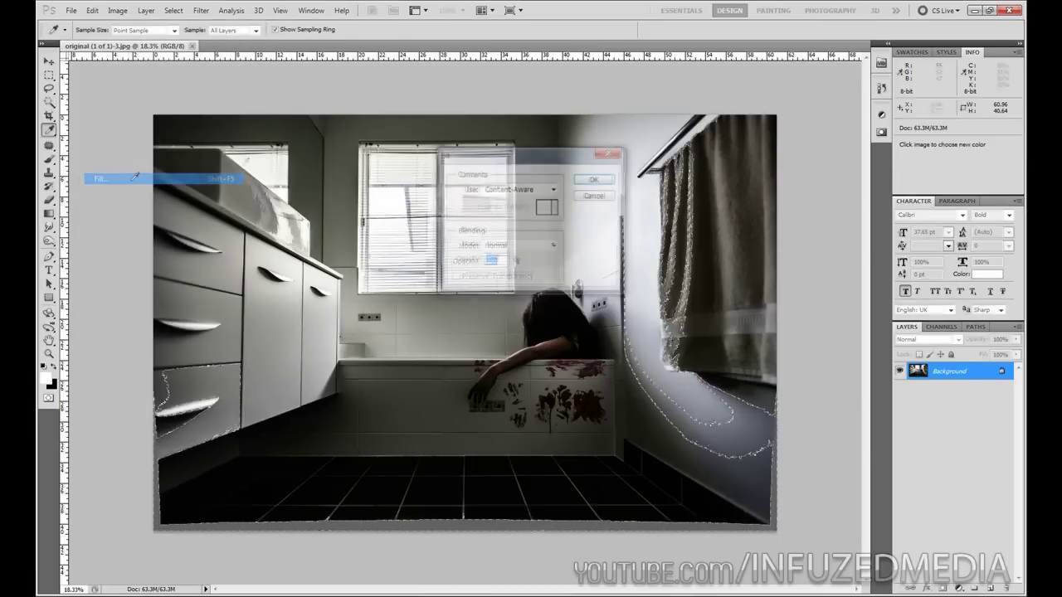
{"action": "key", "text": "Return"}
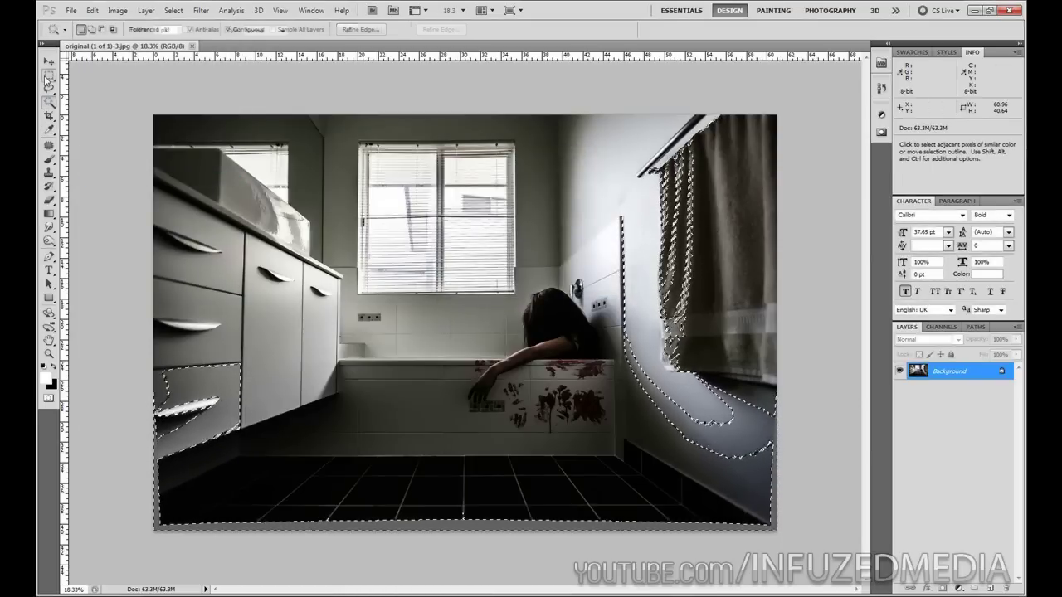
{"action": "key", "text": "m"}
{"action": "key", "text": "ctrl+d"}
{"action": "left_click", "coordinate": [253, 185]}
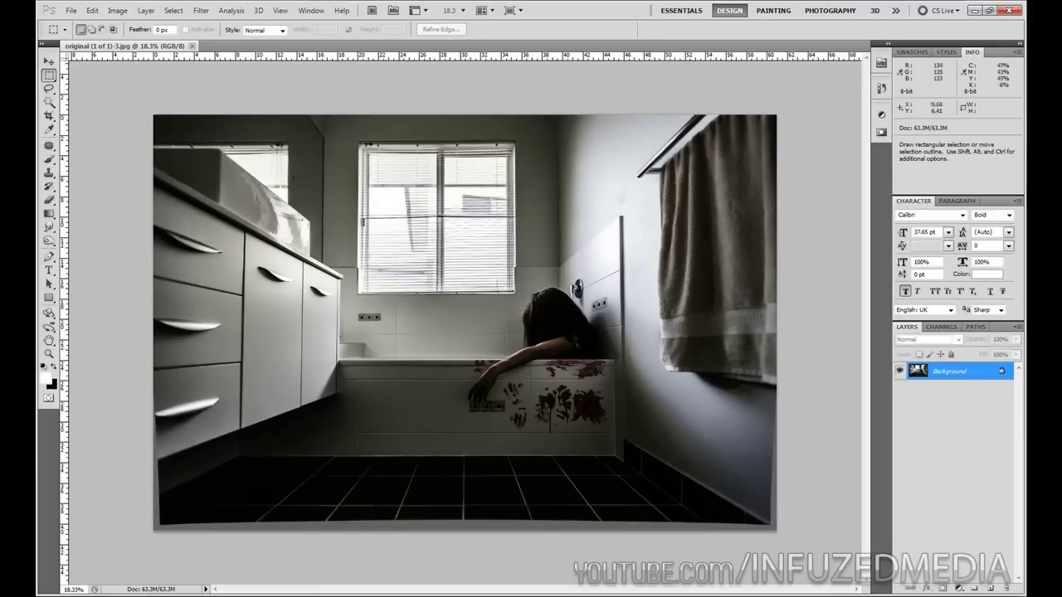
Crop the bathroom photo to a tighter frame and commit the crop
{"action": "key", "text": "c"}
{"action": "left_click_drag", "start_coordinate": [143, 106], "coordinate": [764, 521]}
{"action": "key", "text": "Return"}
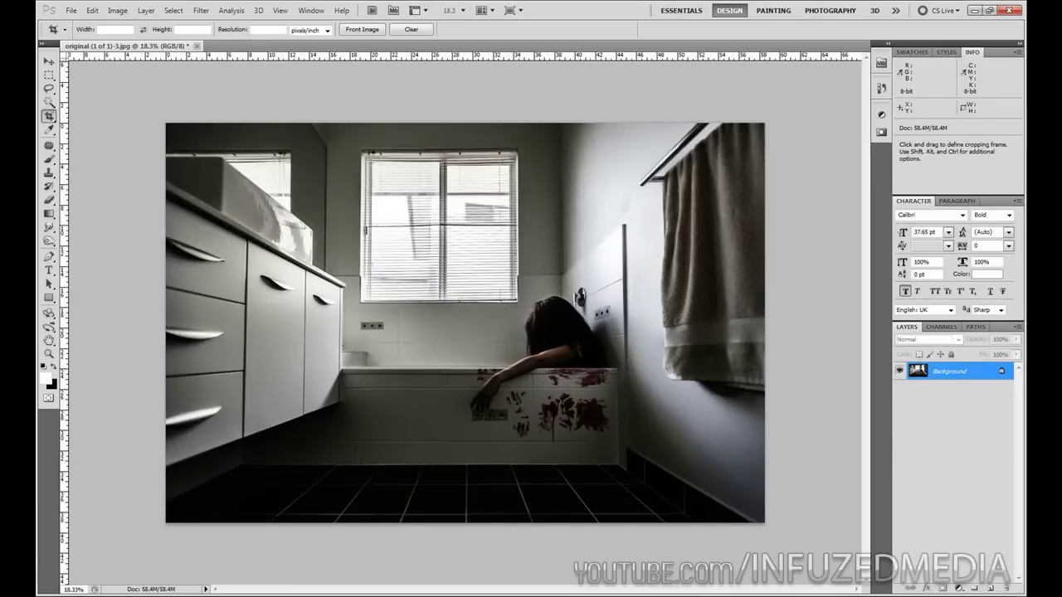
On a new Layer 1, dab one 2500 px, 0%-hardness white glow over the window, then hide it
{"action": "left_click", "coordinate": [991, 589]}
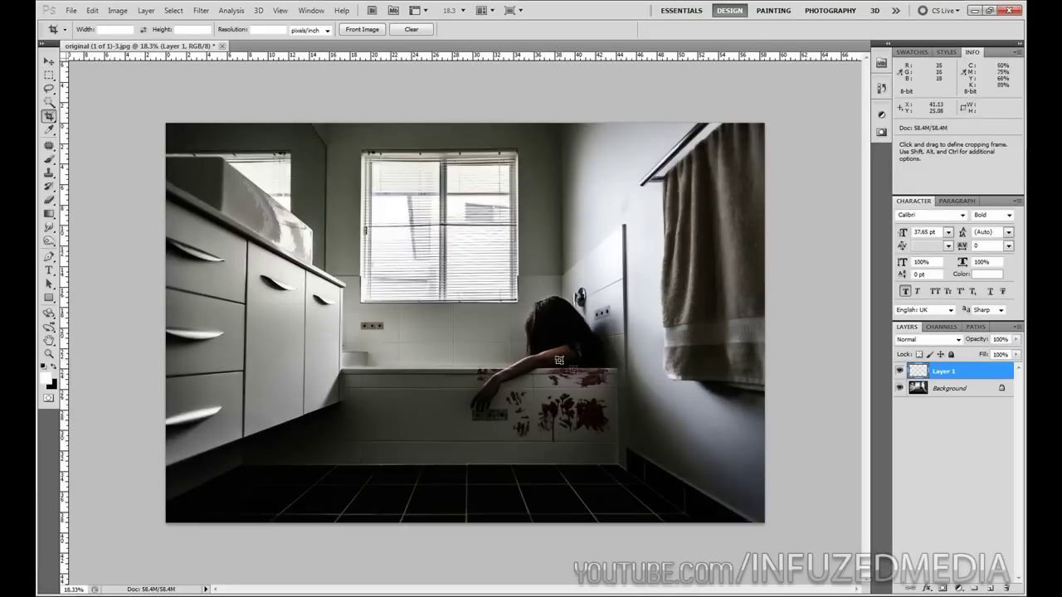
{"action": "key", "text": "b"}
{"action": "right_click", "coordinate": [496, 316]}
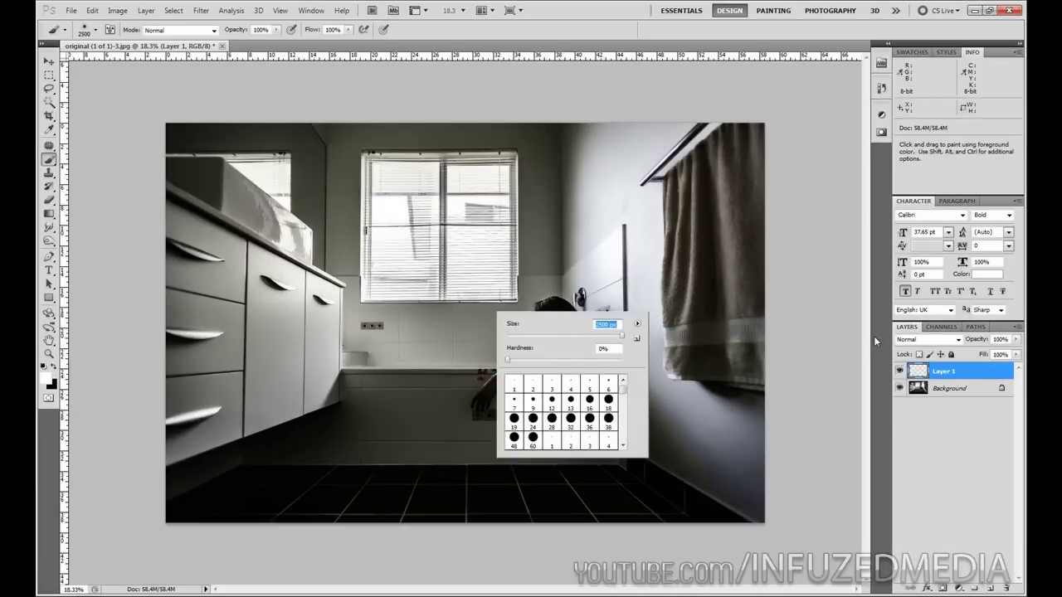
{"action": "key", "text": "Return"}
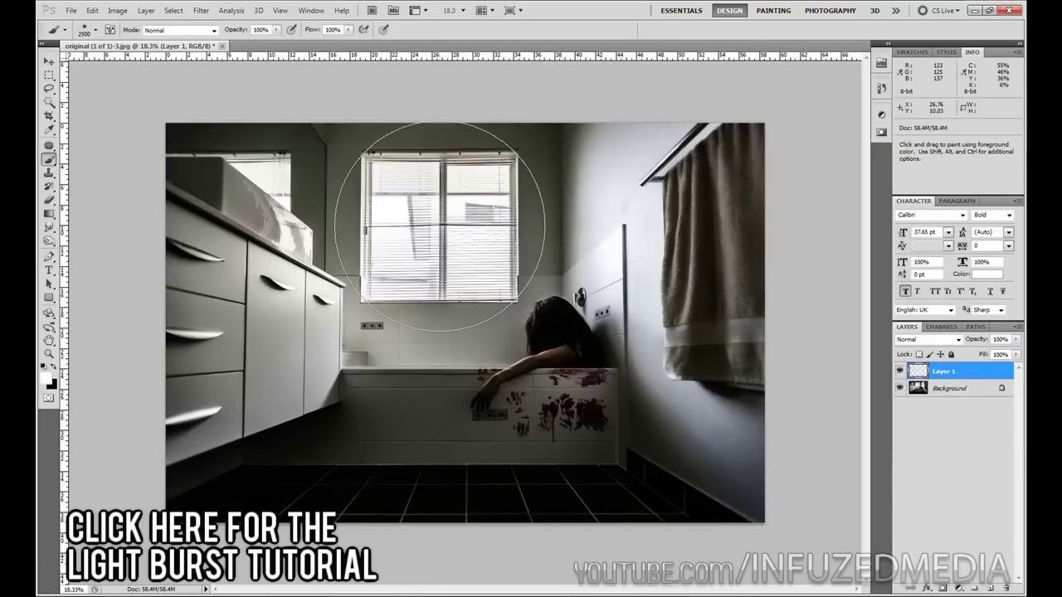
{"action": "left_click", "coordinate": [440, 224]}
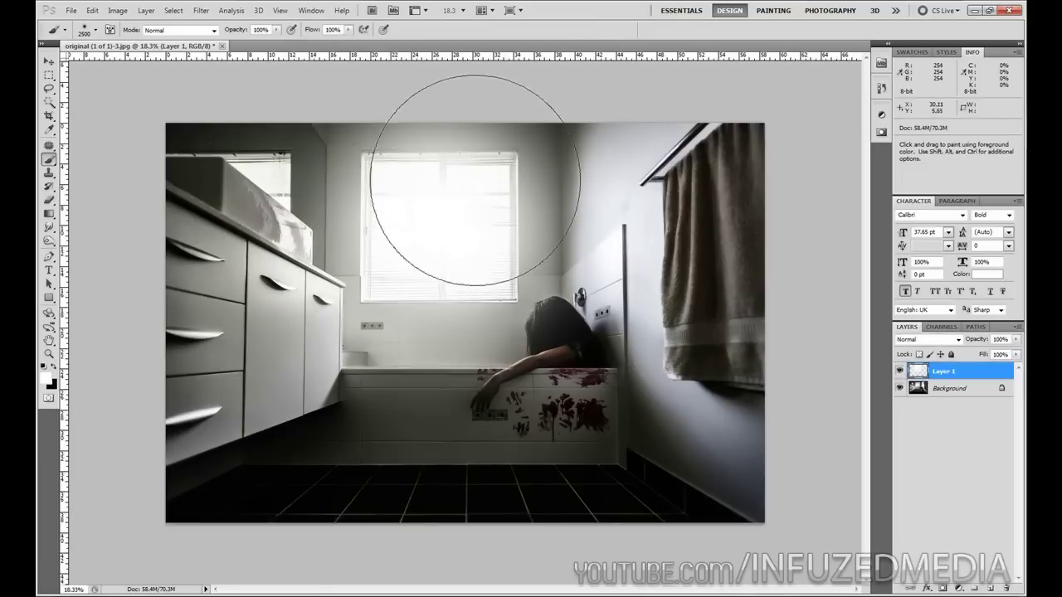
{"action": "left_click", "coordinate": [900, 372]}
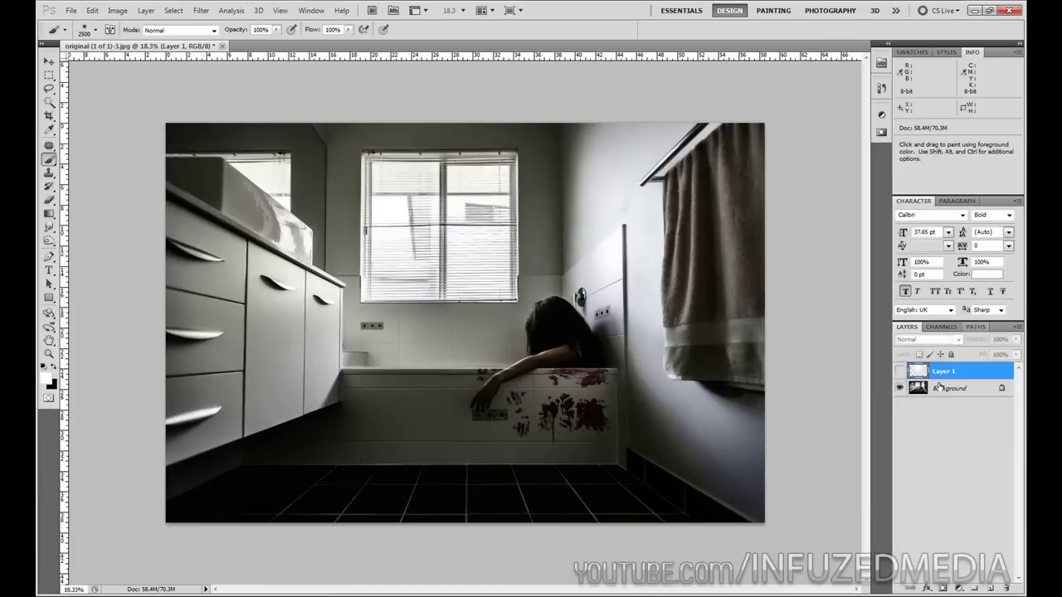
Add a Curves 1 layer with the curve raised to brighten, then turn its mask black
{"action": "left_click", "coordinate": [957, 588]}
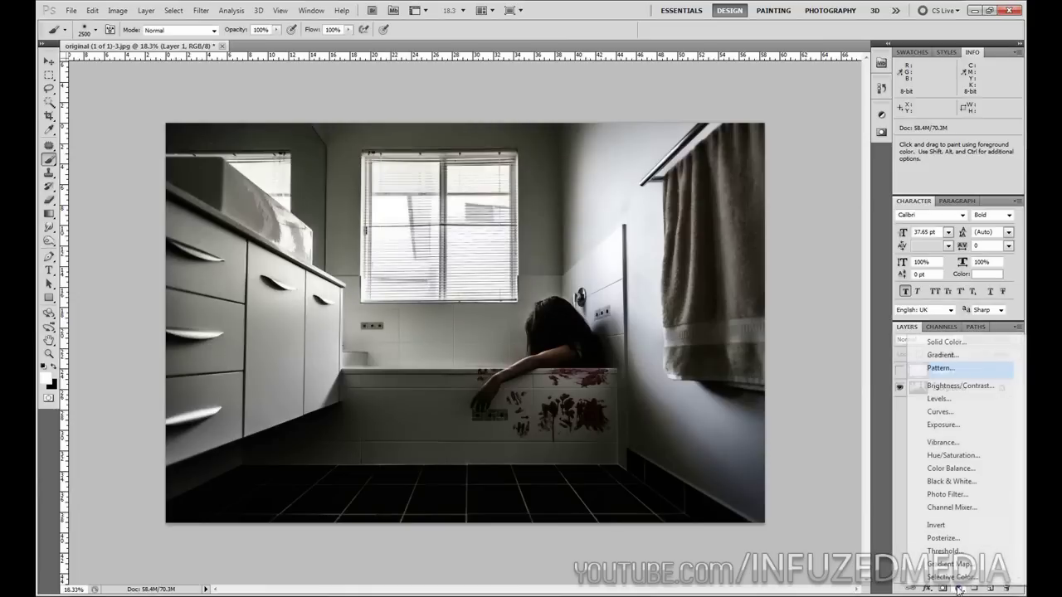
{"action": "left_click", "coordinate": [954, 410]}
{"action": "left_click_drag", "start_coordinate": [846, 178], "coordinate": [818, 172]}
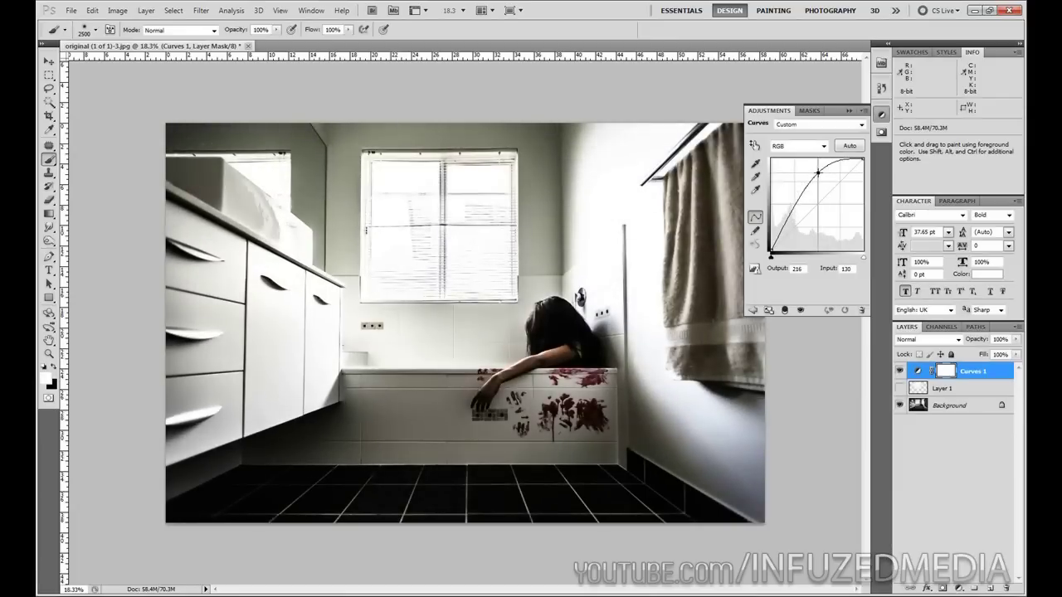
{"action": "left_click", "coordinate": [847, 112]}
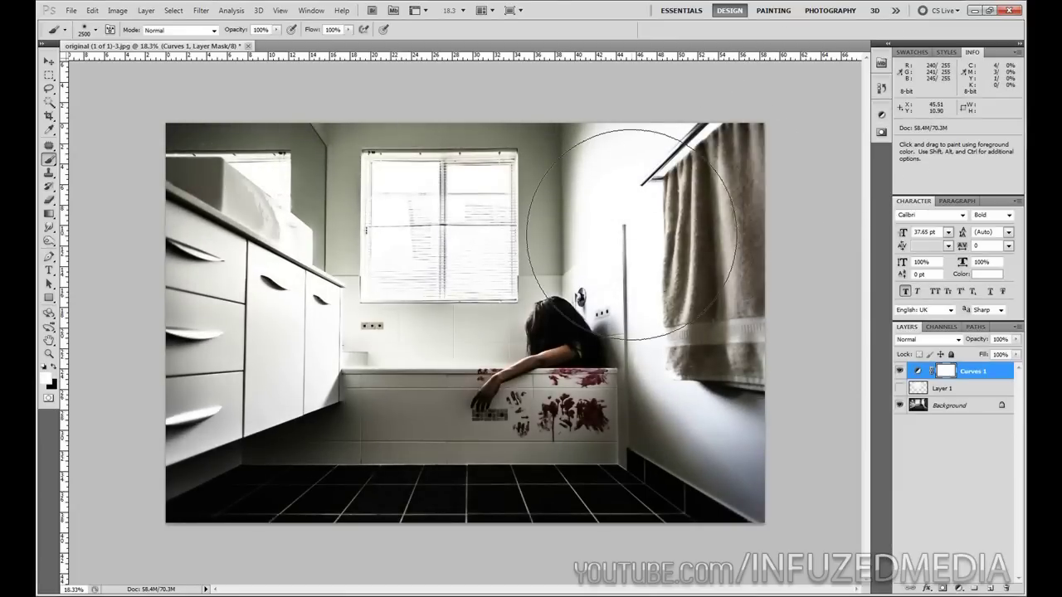
{"action": "left_click", "coordinate": [54, 366]}
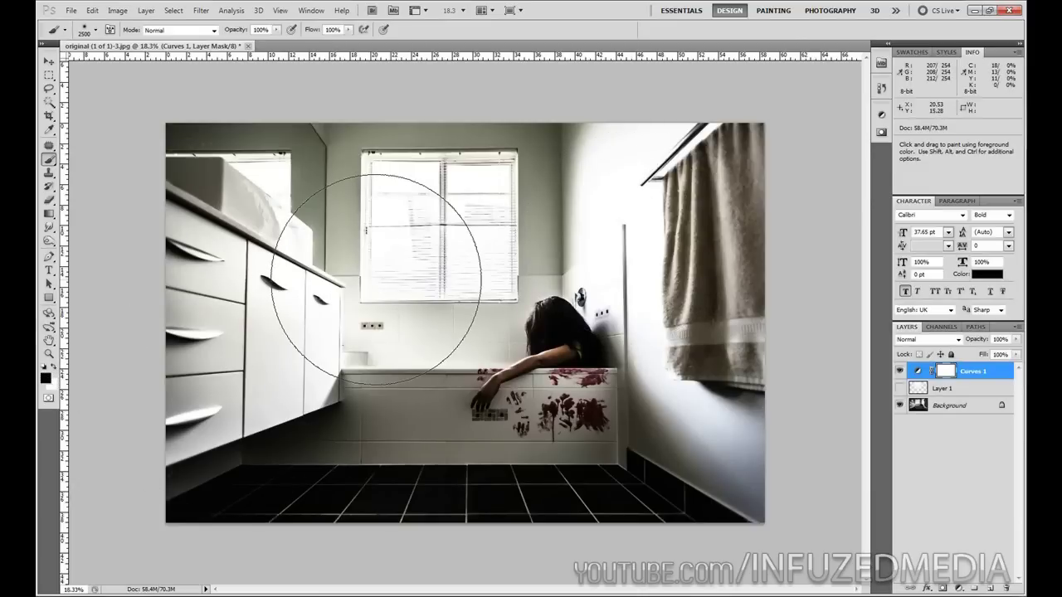
{"action": "key", "text": "ctrl+i"}
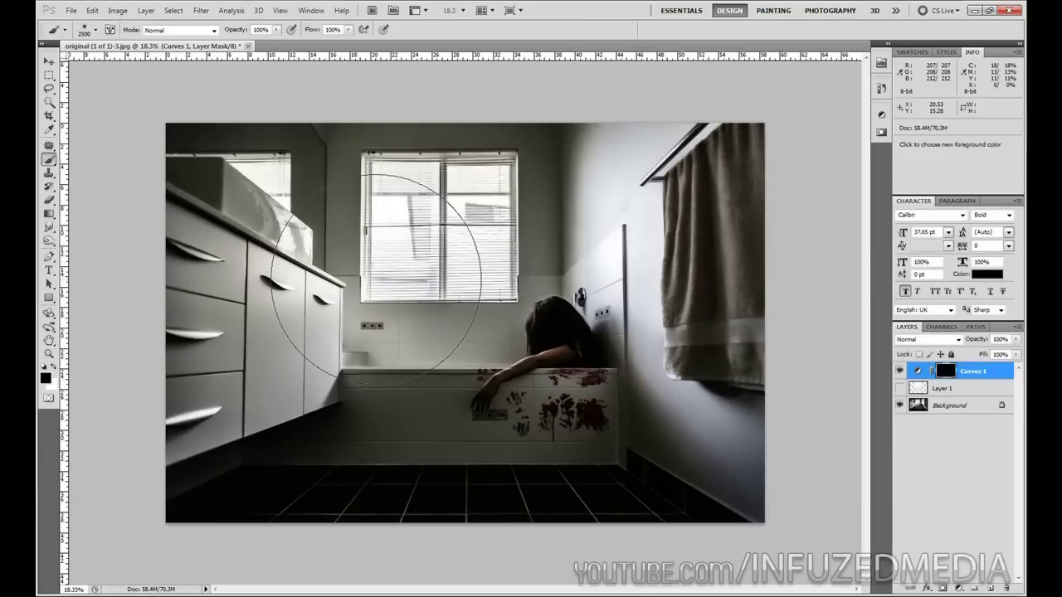
Paint white on the Curves 1 mask to brighten the window blinds and its left, top and right edges
{"action": "left_click", "coordinate": [55, 367]}
{"action": "right_click", "coordinate": [448, 296]}
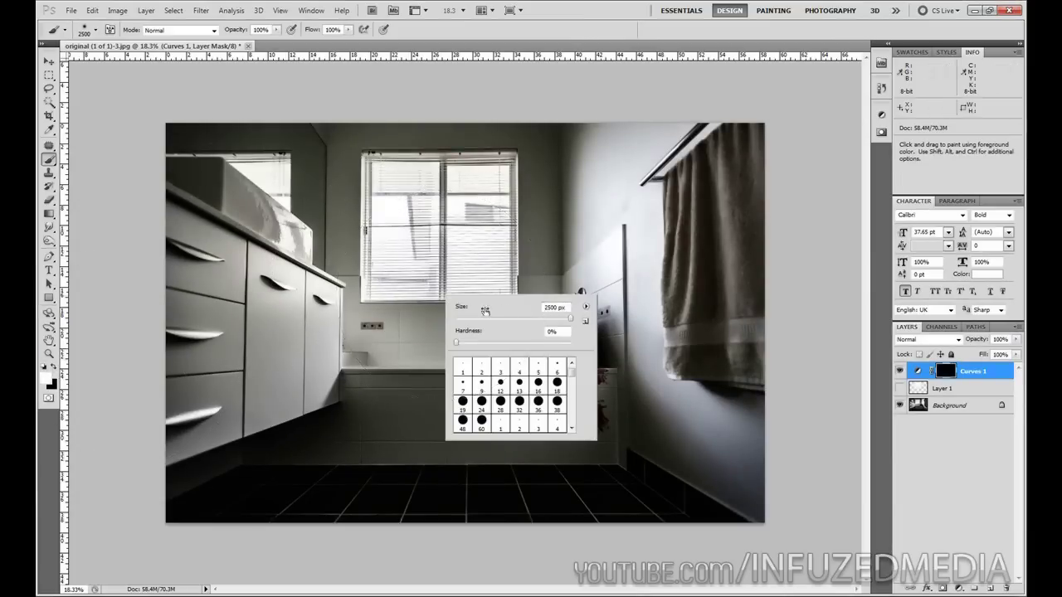
{"action": "left_click_drag", "start_coordinate": [487, 319], "coordinate": [494, 324]}
{"action": "left_click", "coordinate": [514, 320]}
{"action": "left_click", "coordinate": [386, 170]}
{"action": "mouse_move", "coordinate": [475, 170]}
{"action": "left_mouse_down"}
{"action": "mouse_move", "coordinate": [385, 191]}
{"action": "mouse_move", "coordinate": [455, 200]}
{"action": "mouse_move", "coordinate": [415, 240]}
{"action": "left_mouse_up"}
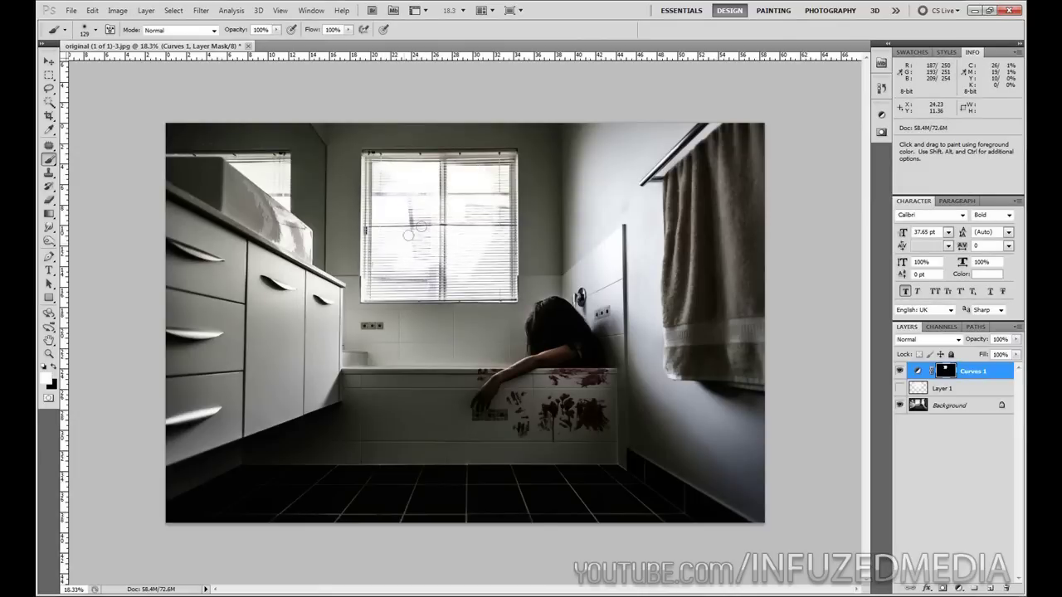
{"action": "mouse_move", "coordinate": [392, 189]}
{"action": "left_mouse_down"}
{"action": "mouse_move", "coordinate": [373, 174]}
{"action": "mouse_move", "coordinate": [377, 290]}
{"action": "mouse_move", "coordinate": [499, 296]}
{"action": "mouse_move", "coordinate": [510, 264]}
{"action": "mouse_move", "coordinate": [371, 166]}
{"action": "mouse_move", "coordinate": [377, 276]}
{"action": "mouse_move", "coordinate": [448, 277]}
{"action": "mouse_move", "coordinate": [387, 261]}
{"action": "left_mouse_up"}
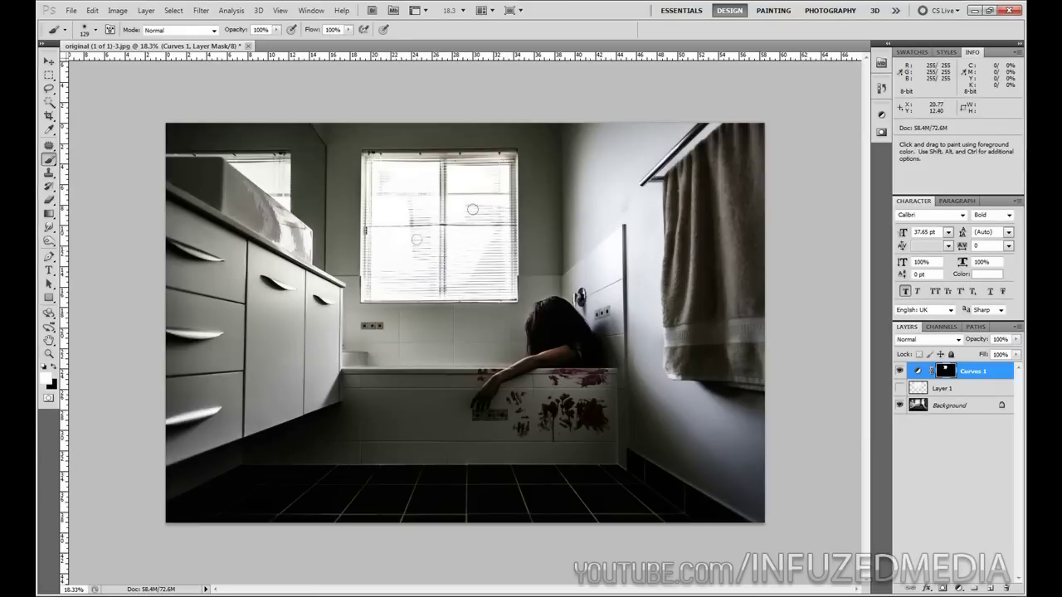
{"action": "mouse_move", "coordinate": [385, 156]}
{"action": "left_mouse_down"}
{"action": "mouse_move", "coordinate": [512, 158]}
{"action": "mouse_move", "coordinate": [518, 284]}
{"action": "mouse_move", "coordinate": [507, 296]}
{"action": "mouse_move", "coordinate": [423, 297]}
{"action": "mouse_move", "coordinate": [508, 284]}
{"action": "left_mouse_up"}
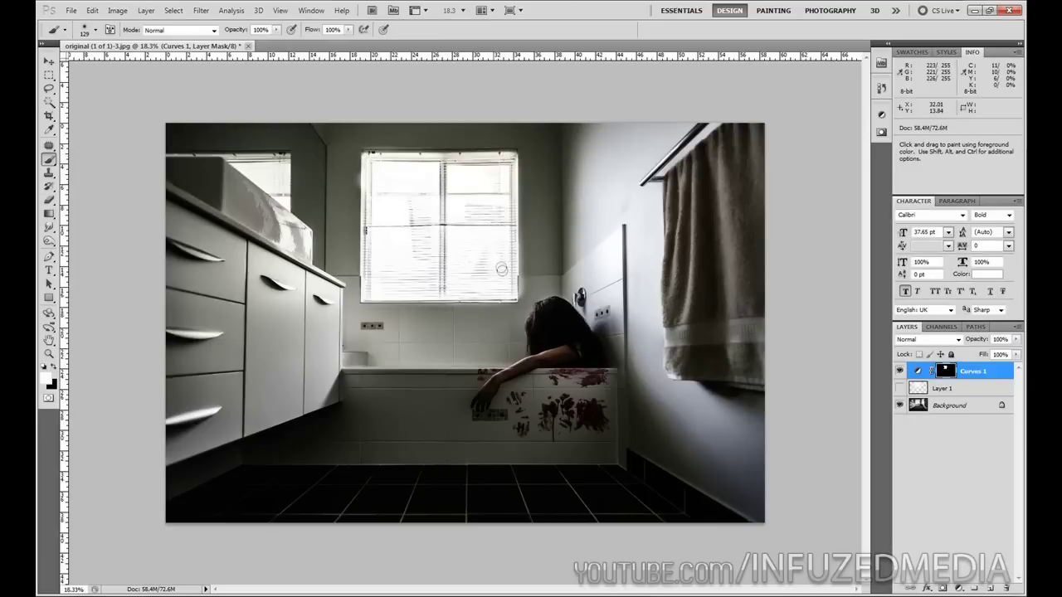
With a 236 px black brush, tone down the brightening along the window's right edge
{"action": "right_click", "coordinate": [500, 251]}
{"action": "left_click_drag", "start_coordinate": [594, 272], "coordinate": [612, 273]}
{"action": "key", "text": "Return"}
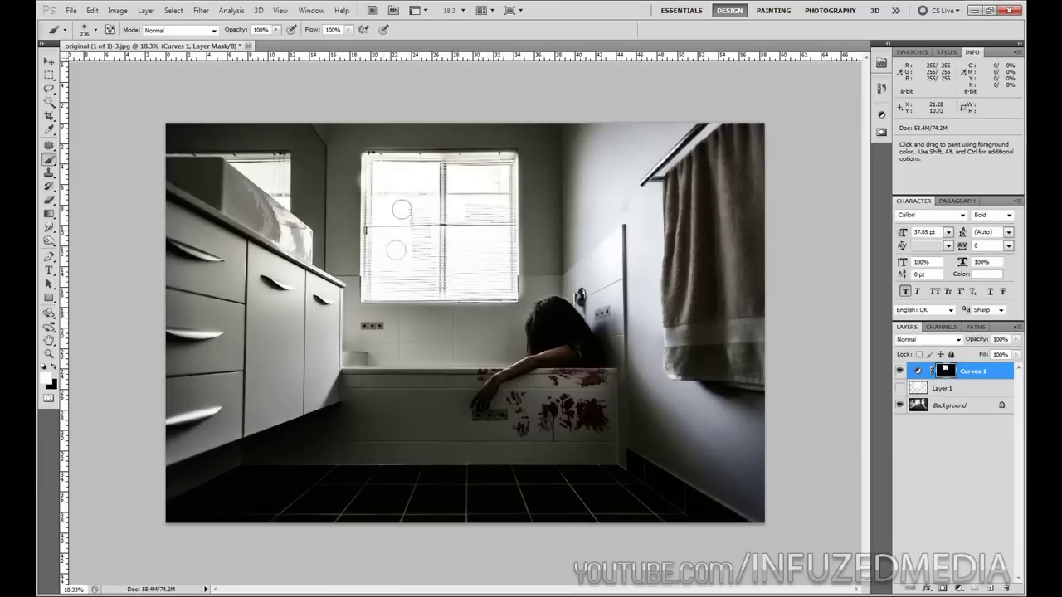
{"action": "key", "text": "x"}
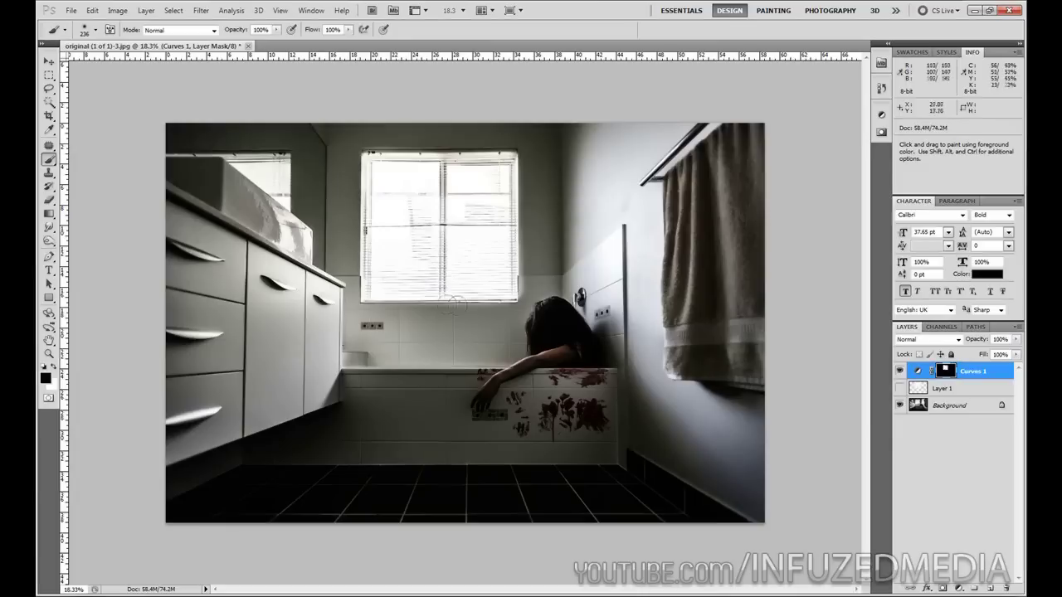
{"action": "mouse_move", "coordinate": [416, 305]}
{"action": "left_mouse_down"}
{"action": "mouse_move", "coordinate": [521, 302]}
{"action": "mouse_move", "coordinate": [519, 137]}
{"action": "left_mouse_up"}
Make Layer 1 visible again and move it above Curves 1
{"action": "left_click", "coordinate": [899, 388]}
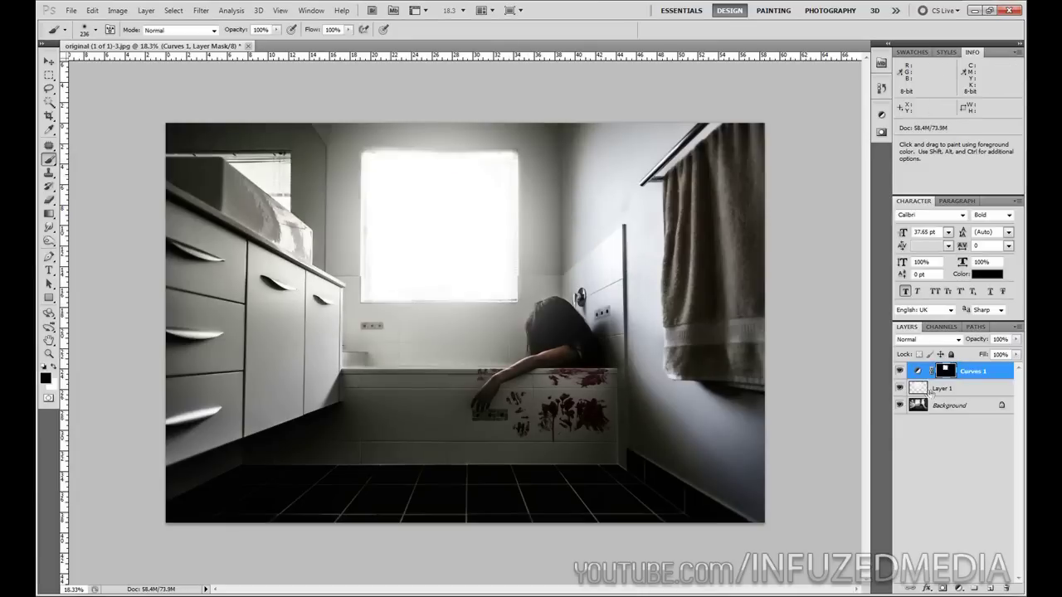
{"action": "left_click_drag", "start_coordinate": [938, 388], "coordinate": [938, 367]}
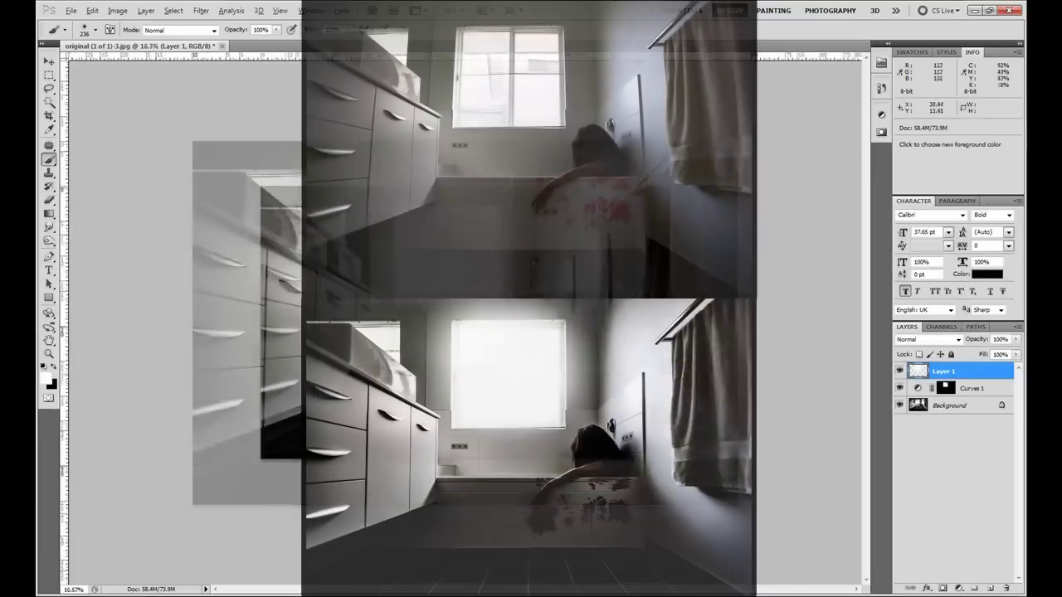